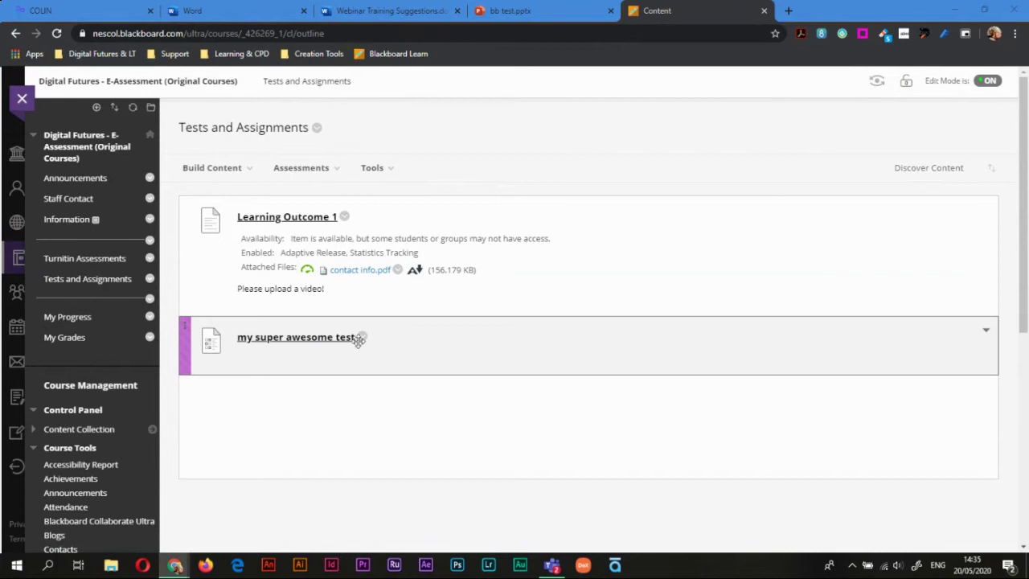
Open "my super awesome test" for editing from the course's list of tests in Tests, Surveys and Pools.
left_click(362, 337)
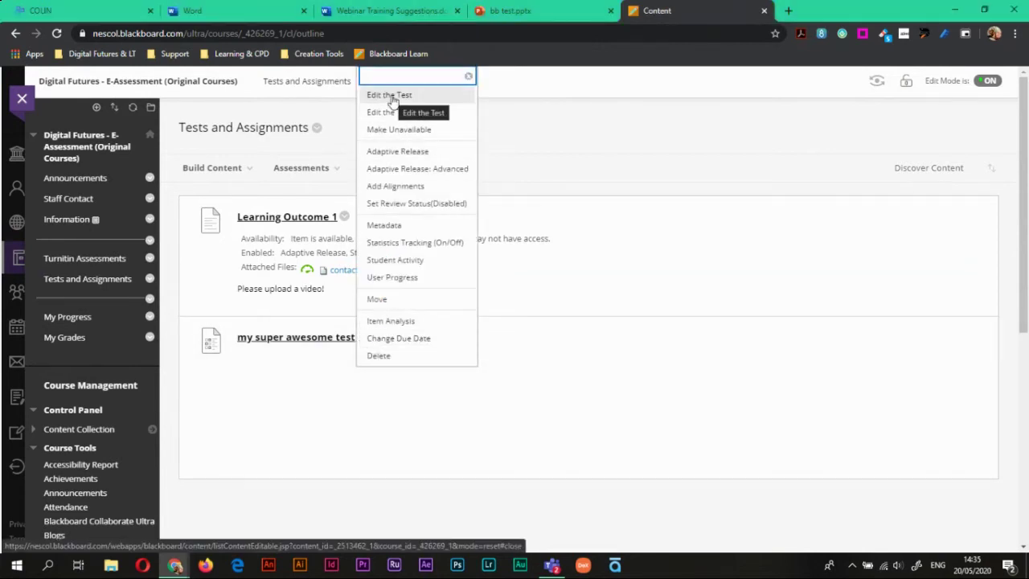
left_click(366, 482)
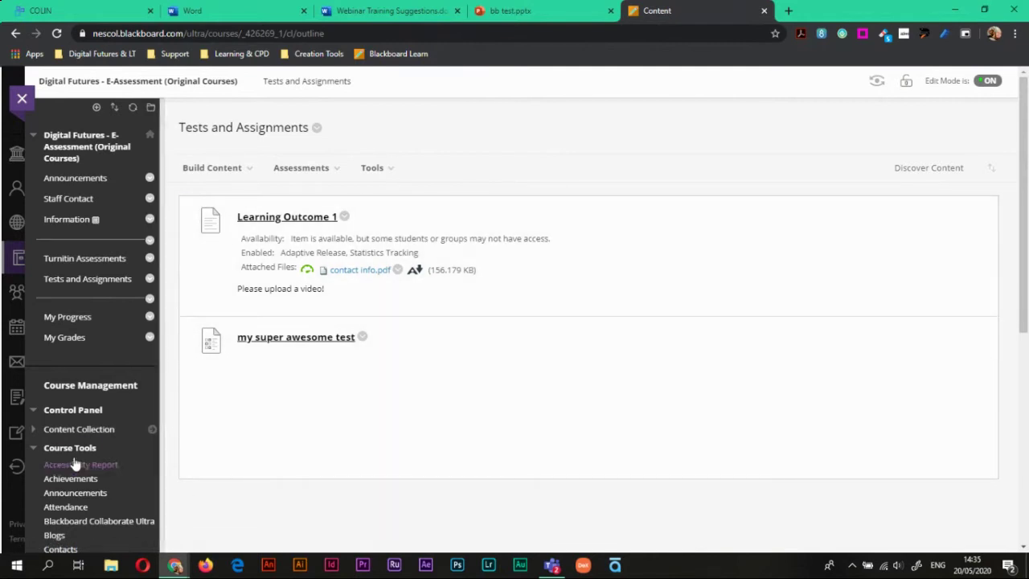
scroll(72, 464, "down", 5)
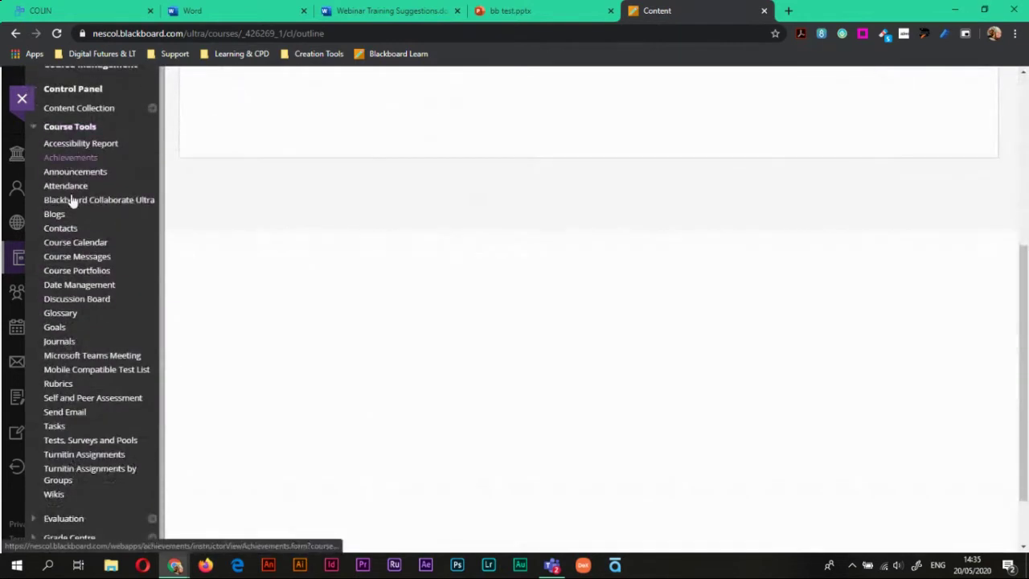
left_click(75, 440)
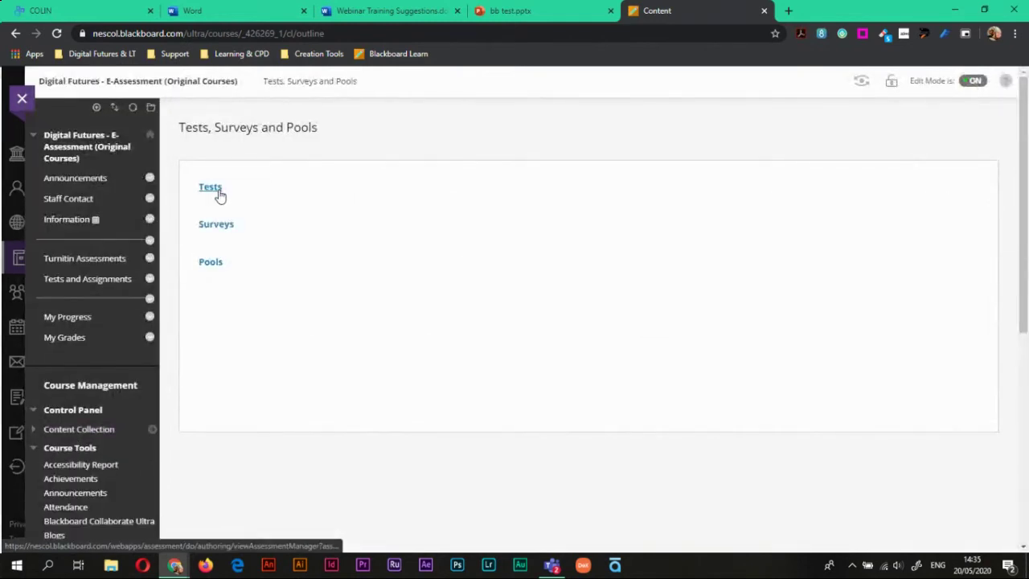
left_click(218, 193)
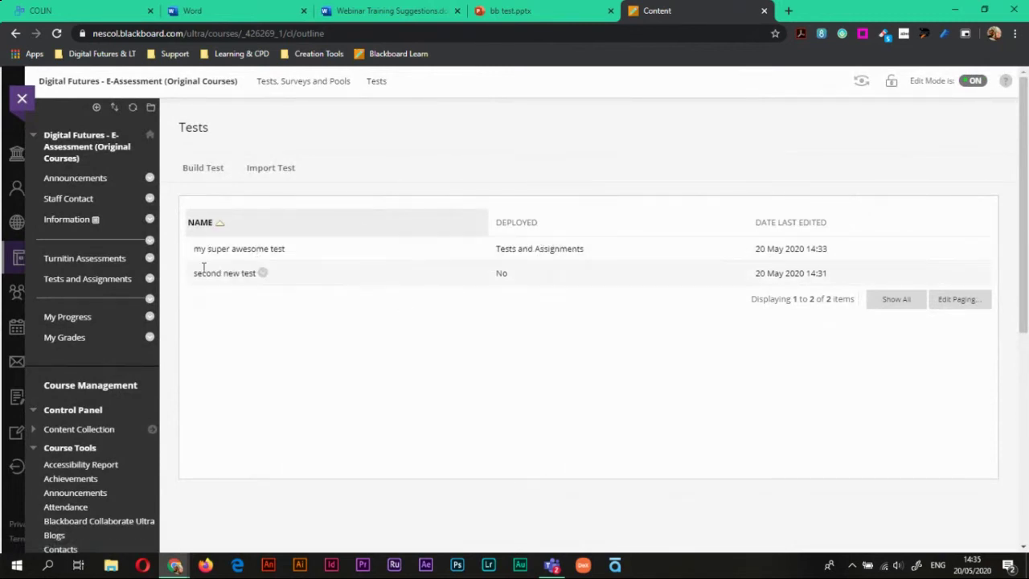
left_click(291, 249)
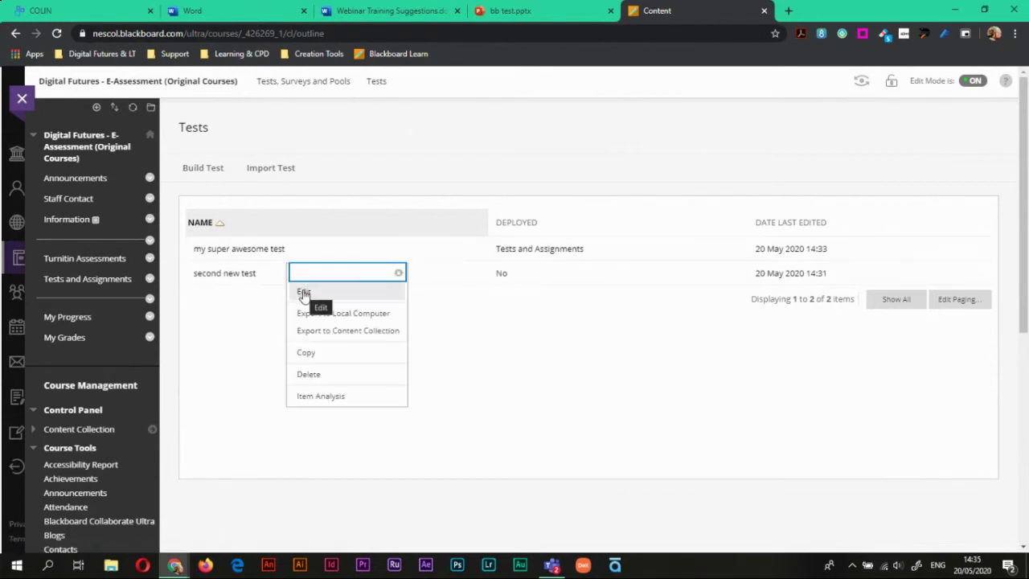
left_click(304, 293)
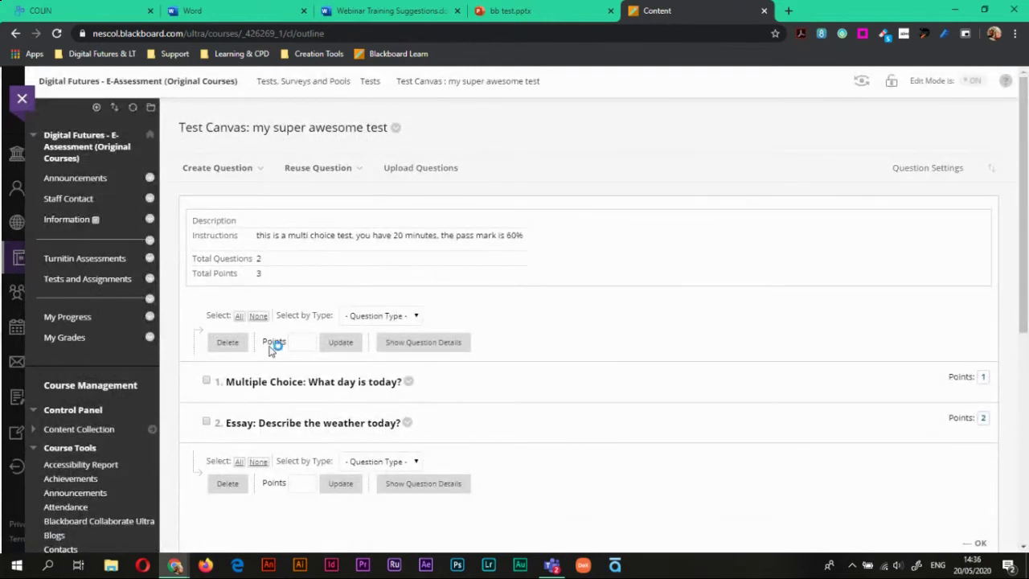
Start a multiple-choice question with the text "this is a question" and check the image insertion options for the question text.
left_click(256, 169)
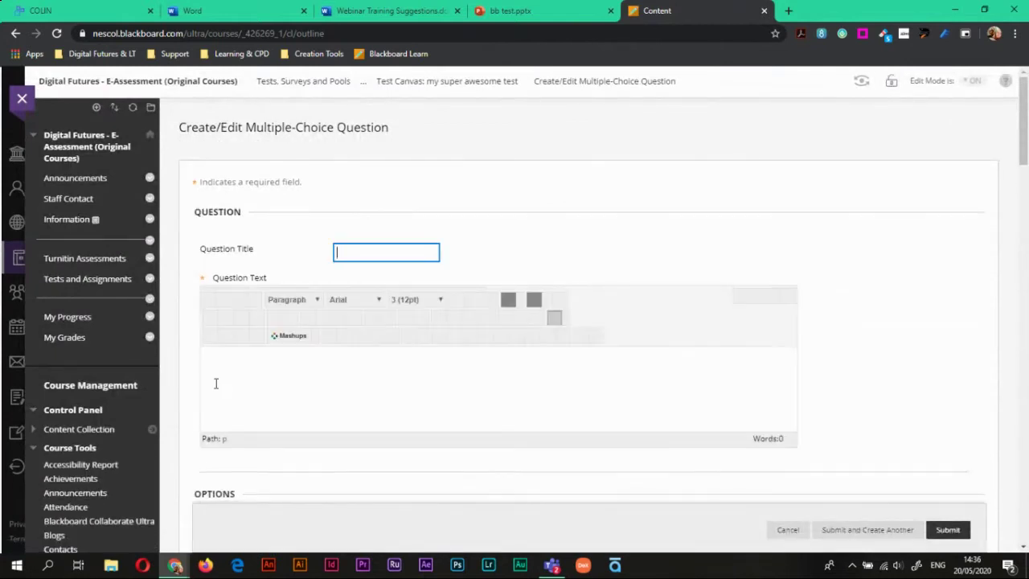
left_click(216, 383)
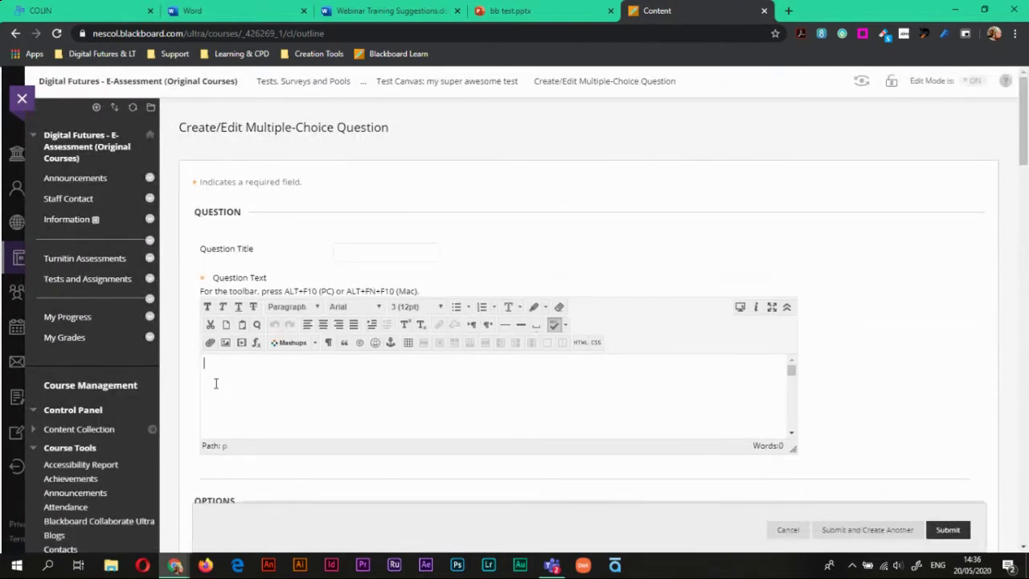
type("this is a question")
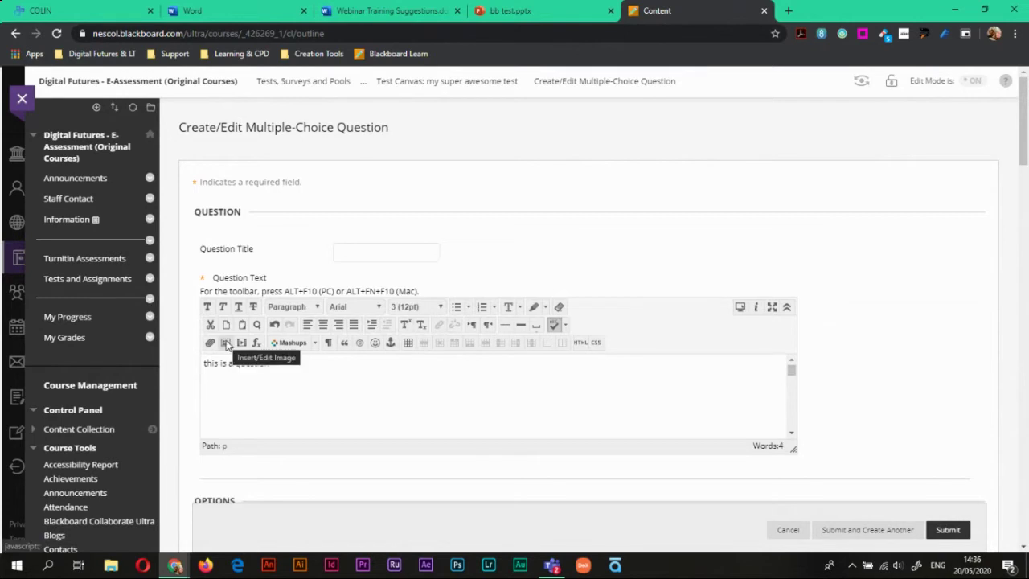
left_click(226, 345)
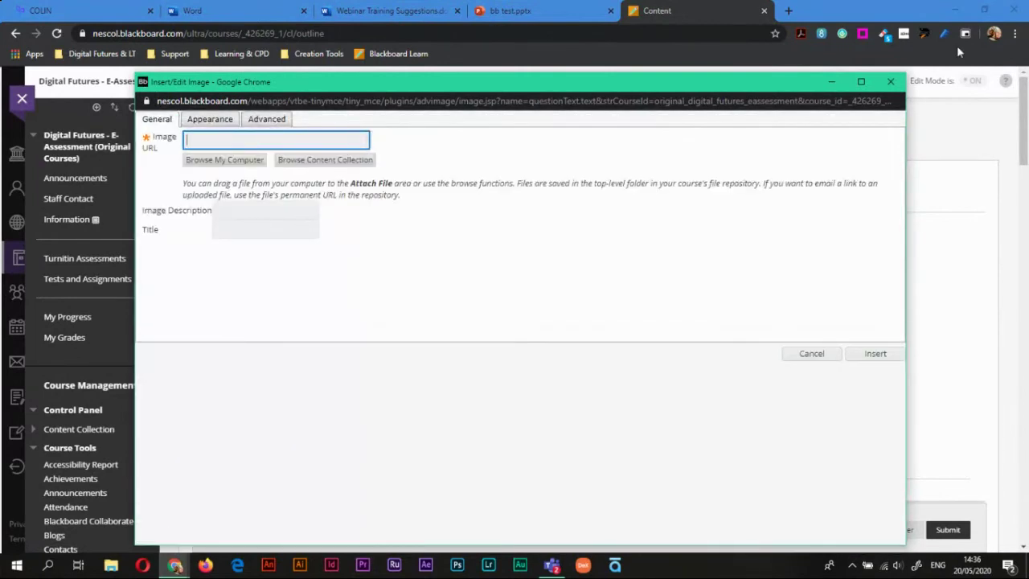
left_click(891, 81)
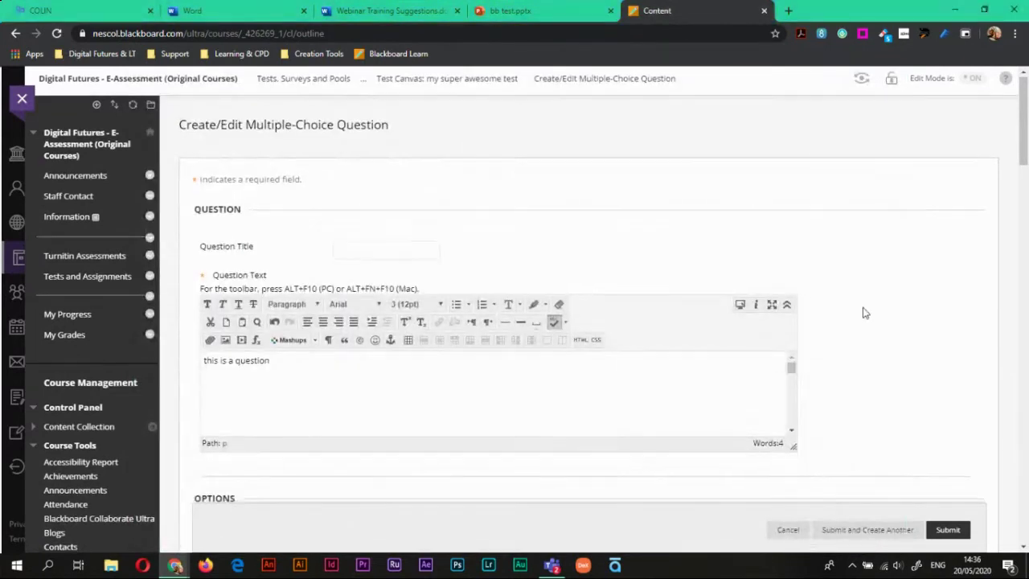
Check the image insertion options for Answer 1, inserting nothing, and cancel the new multiple-choice question.
scroll(864, 312, "down", 6)
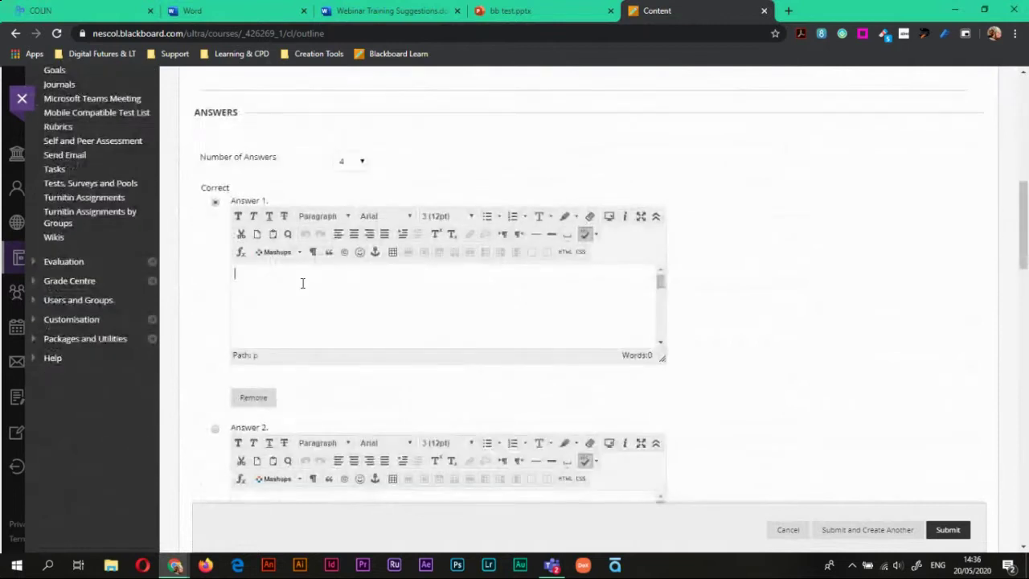
left_click(241, 278)
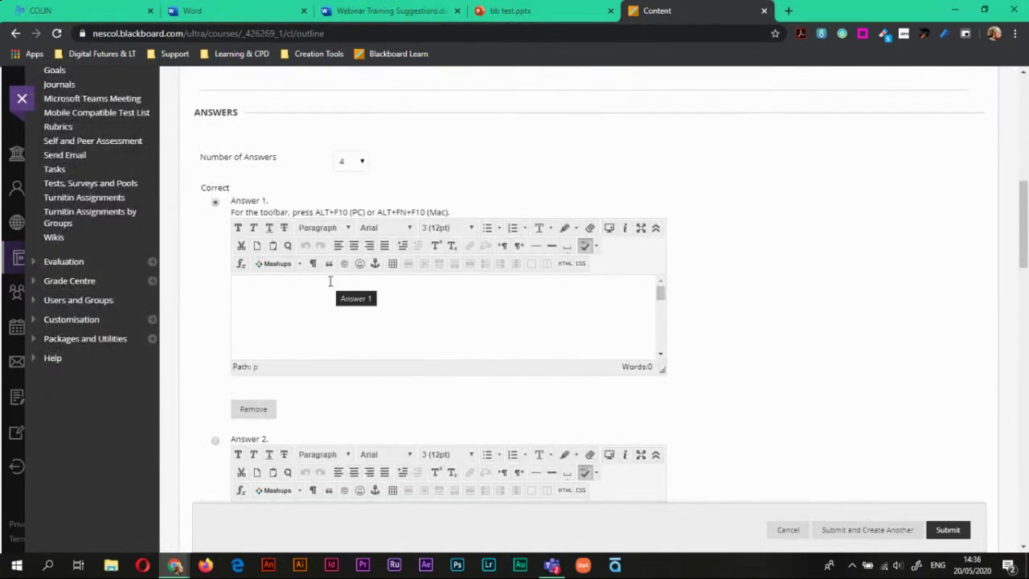
right_click(309, 307)
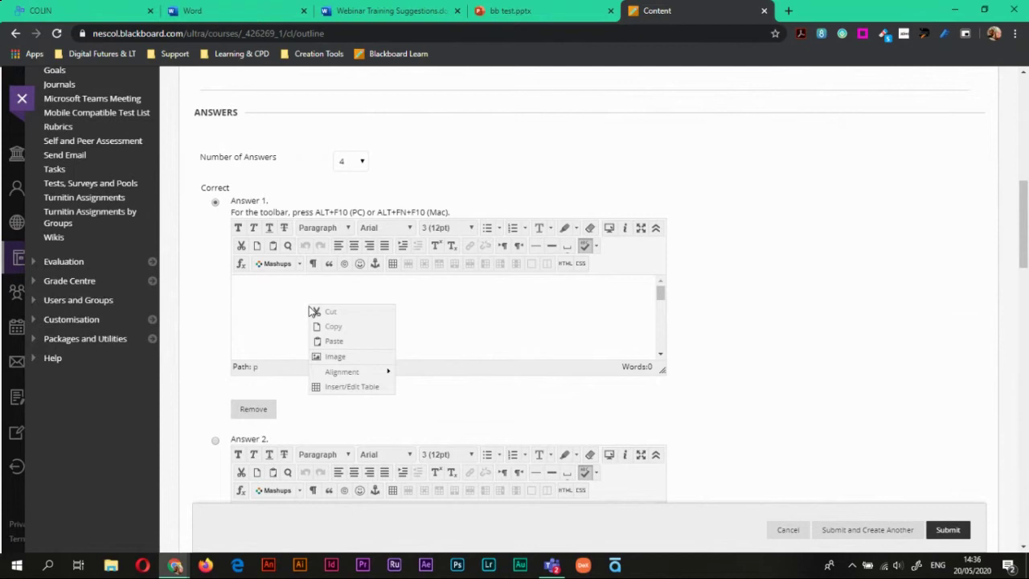
left_click(341, 358)
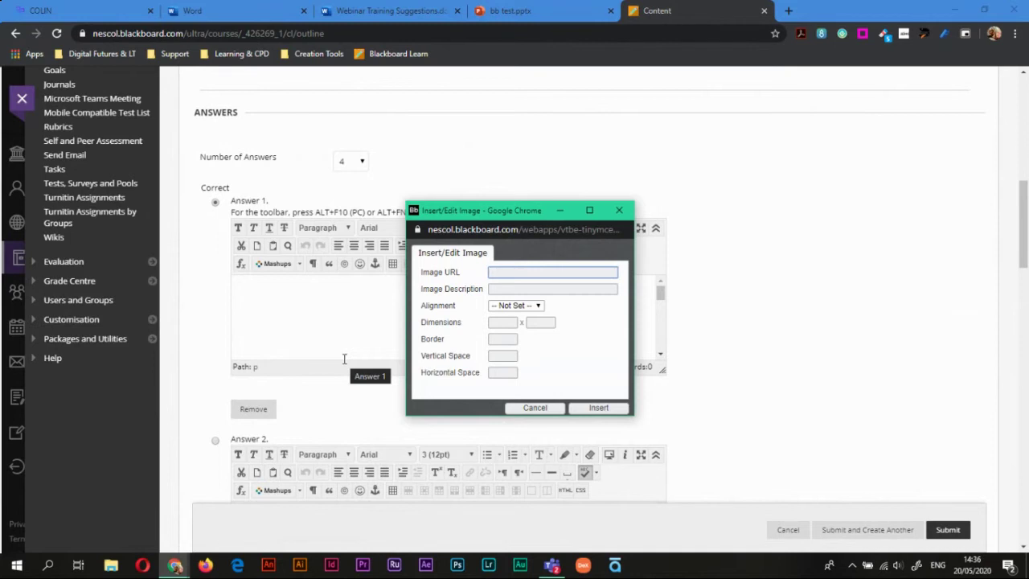
left_click(540, 409)
left_click(777, 534)
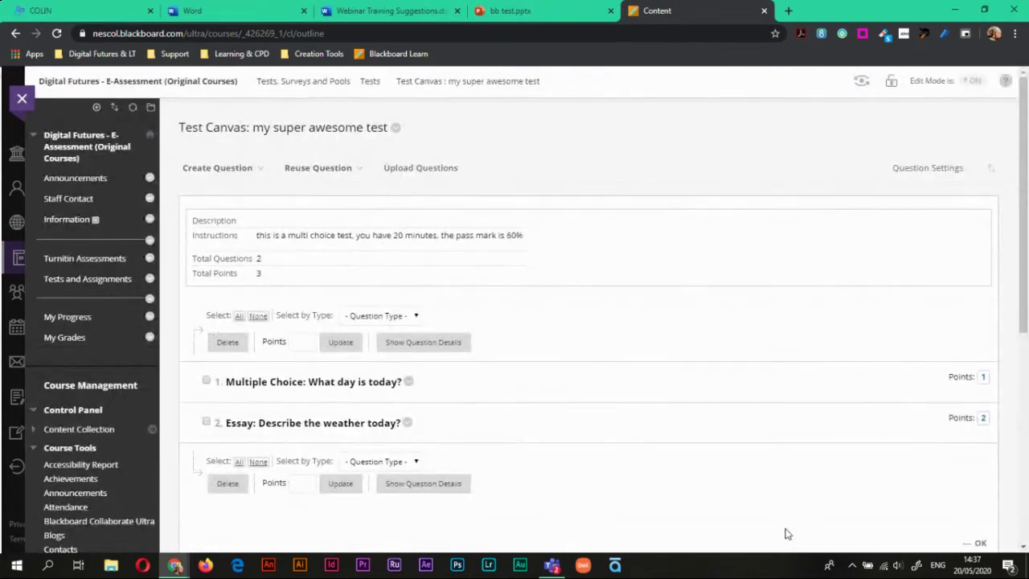
Enable adding images, files and web links to answers in the test's question settings and submit the settings.
left_click(930, 178)
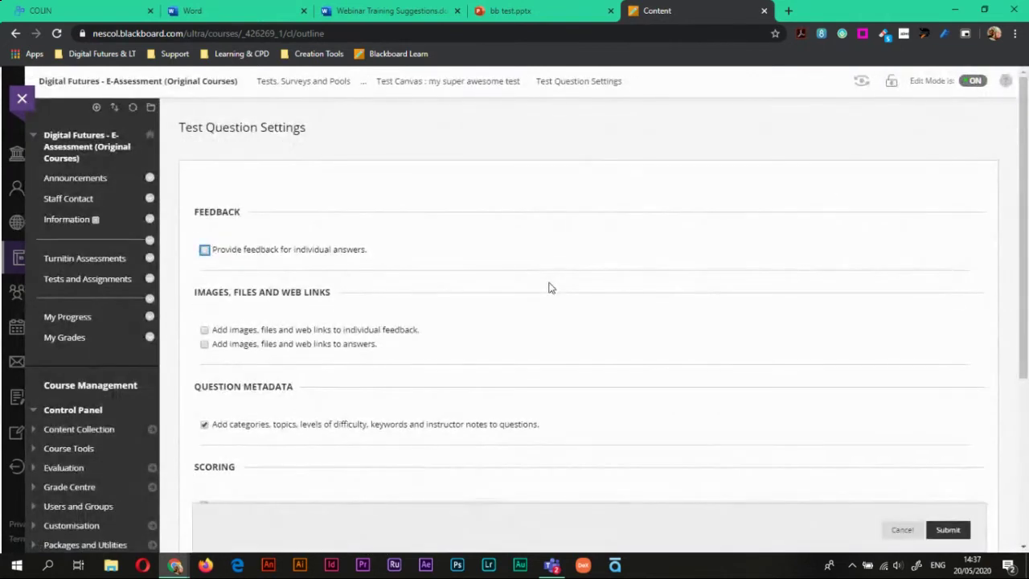
left_click_drag(197, 291, 335, 305)
left_click(336, 336)
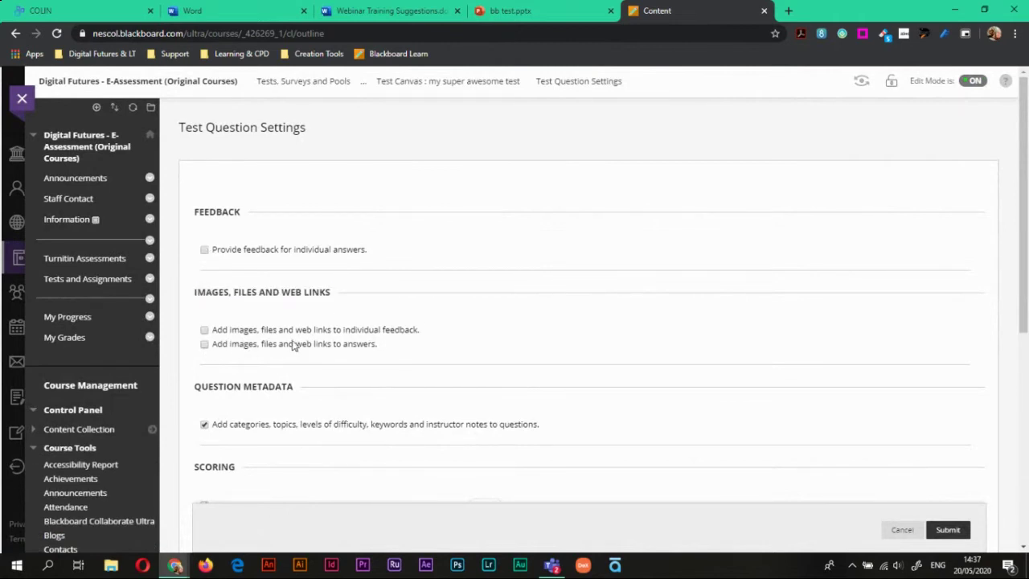
left_click(204, 344)
left_click(948, 530)
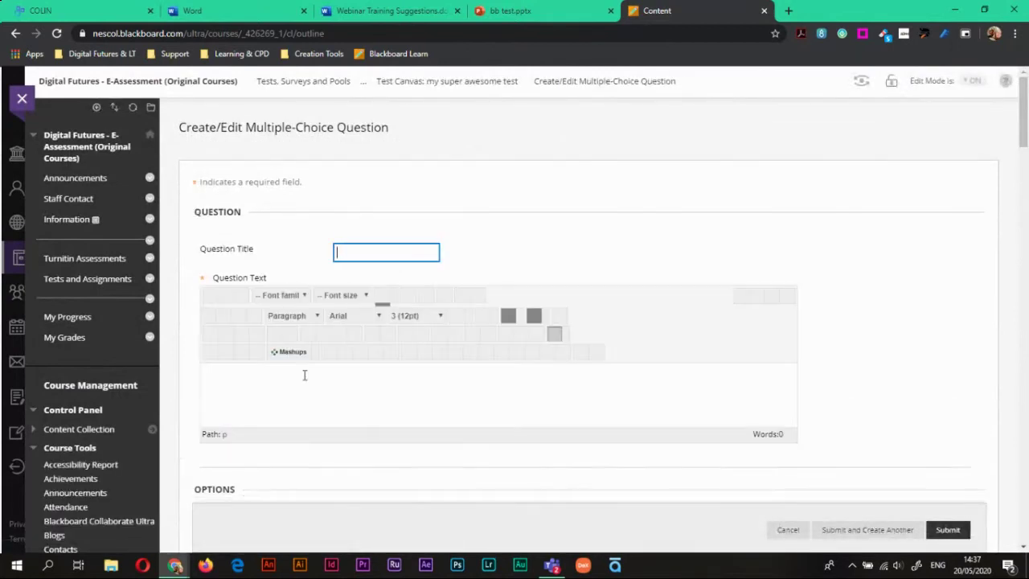
Enter "this is a question?" as the question text of a new multiple-choice question.
left_click(305, 375)
type("this is a quest")
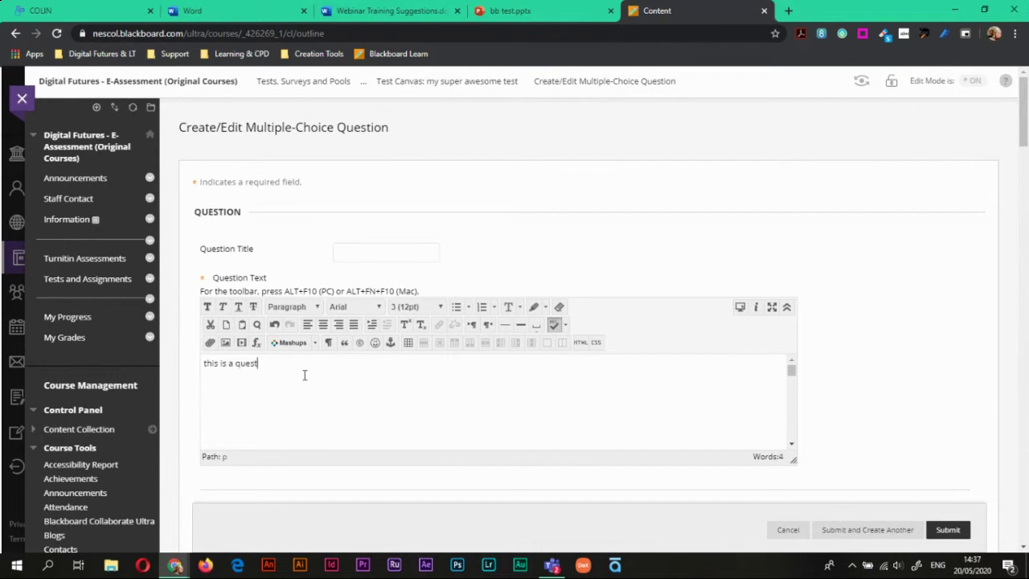
type("ion?")
Attach the image 20190812_134335.jpg to Answer 1 and set its special action to display the image within the page.
scroll(844, 354, "down", 2)
scroll(844, 354, "down", 10)
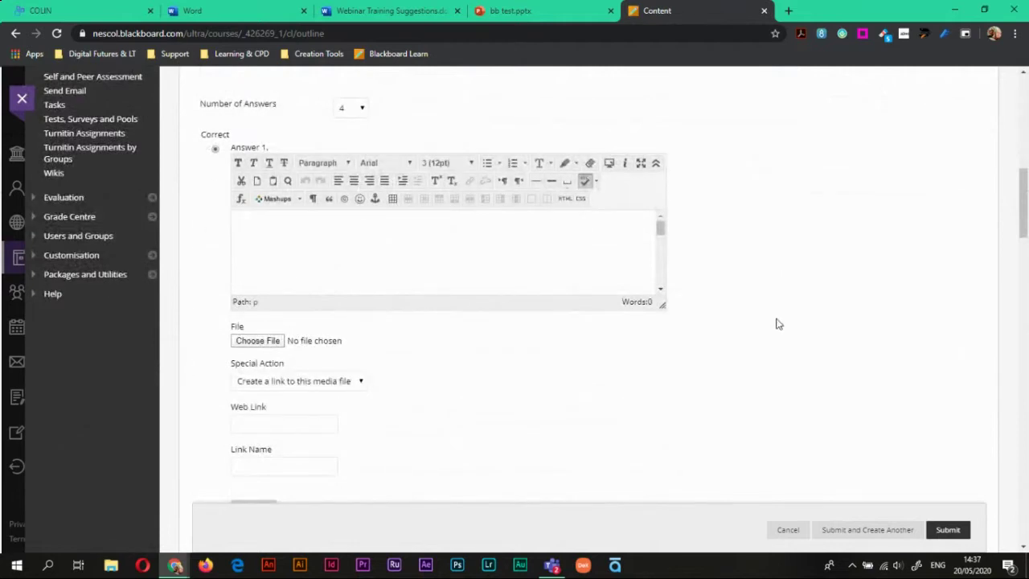
left_click(258, 342)
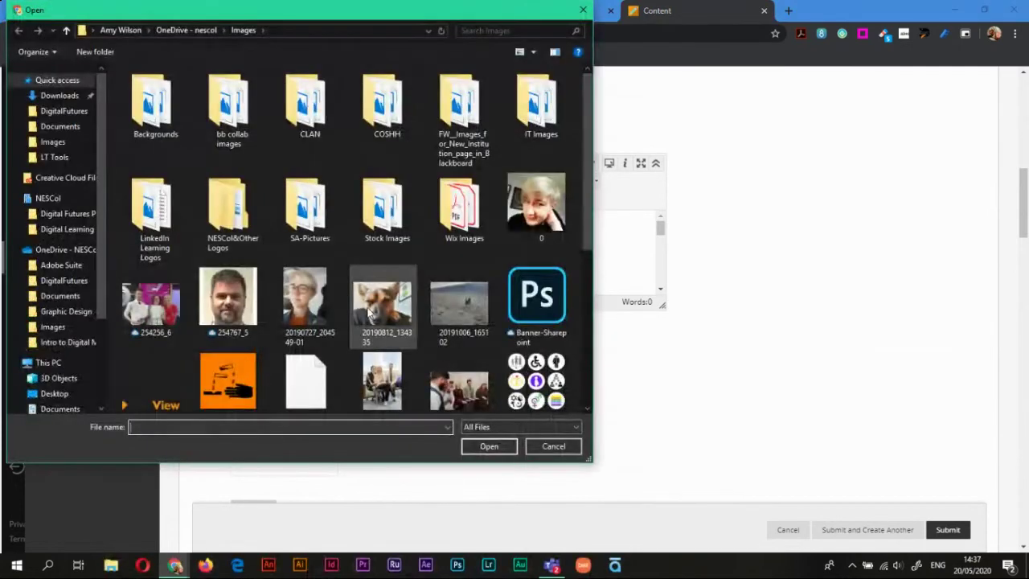
left_click(382, 304)
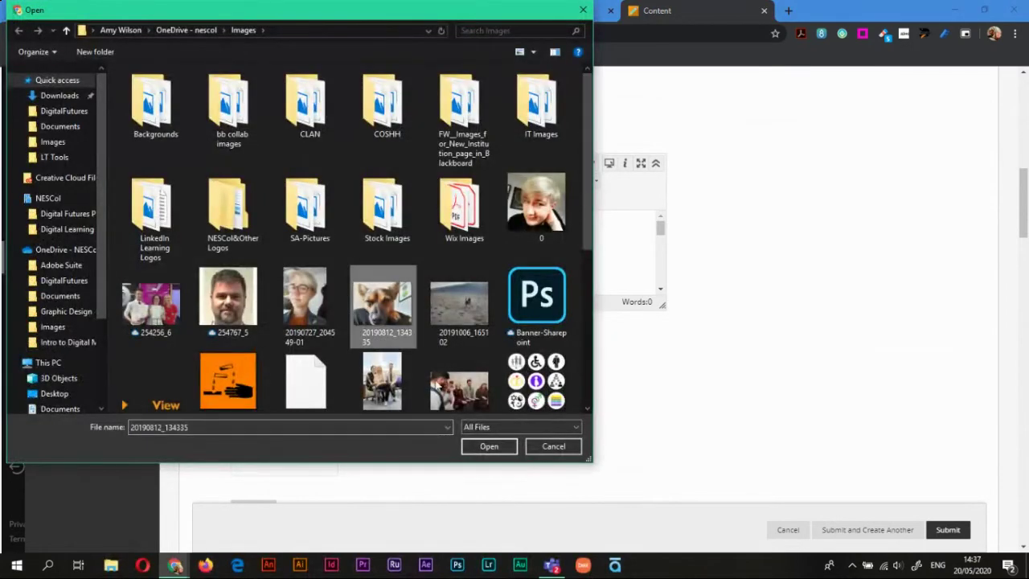
left_click(480, 448)
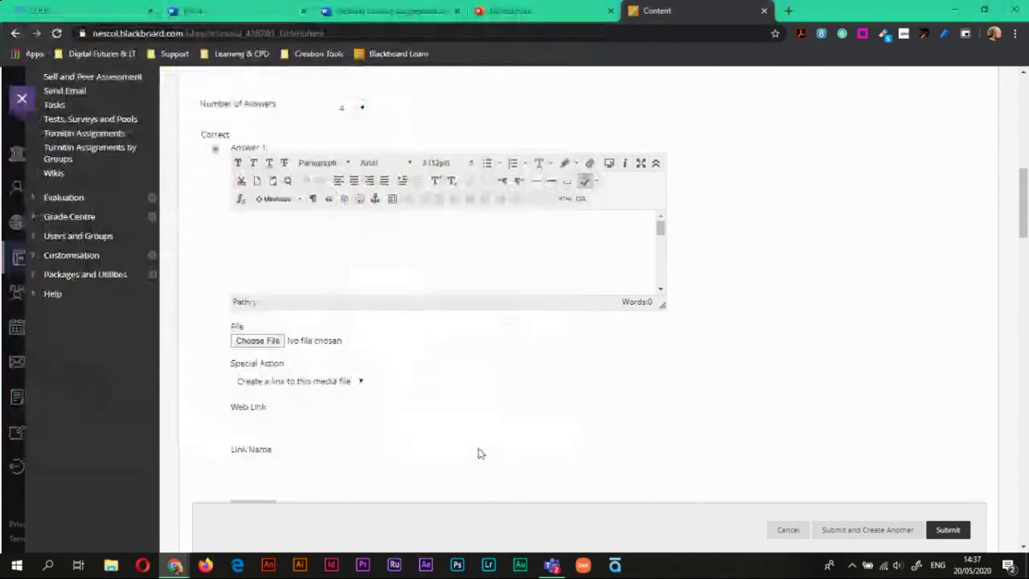
left_click(337, 386)
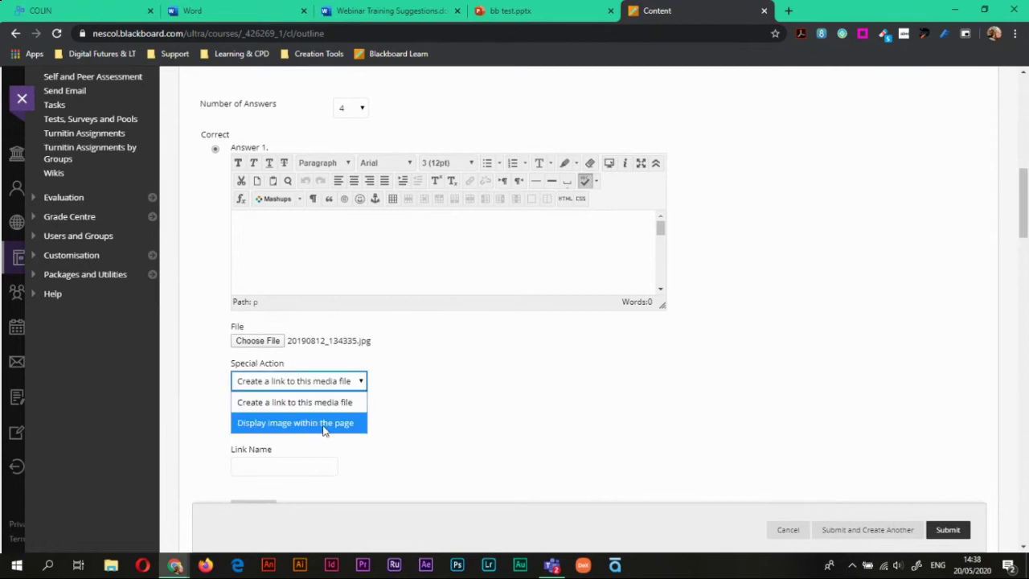
left_click(325, 424)
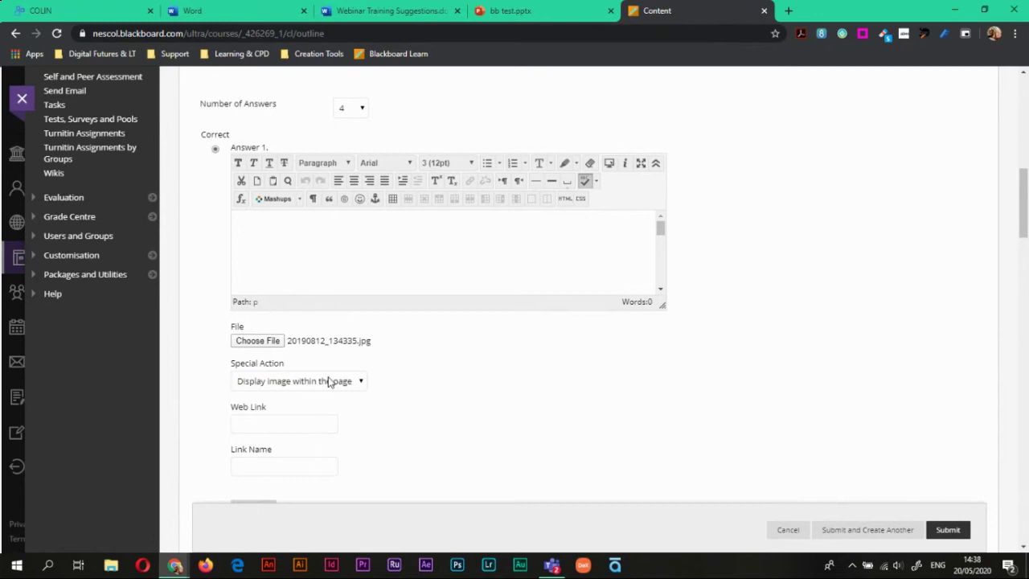
Attach the image 20190727_204549-01.jpeg to Answer 2.
scroll(327, 381, "down", 5)
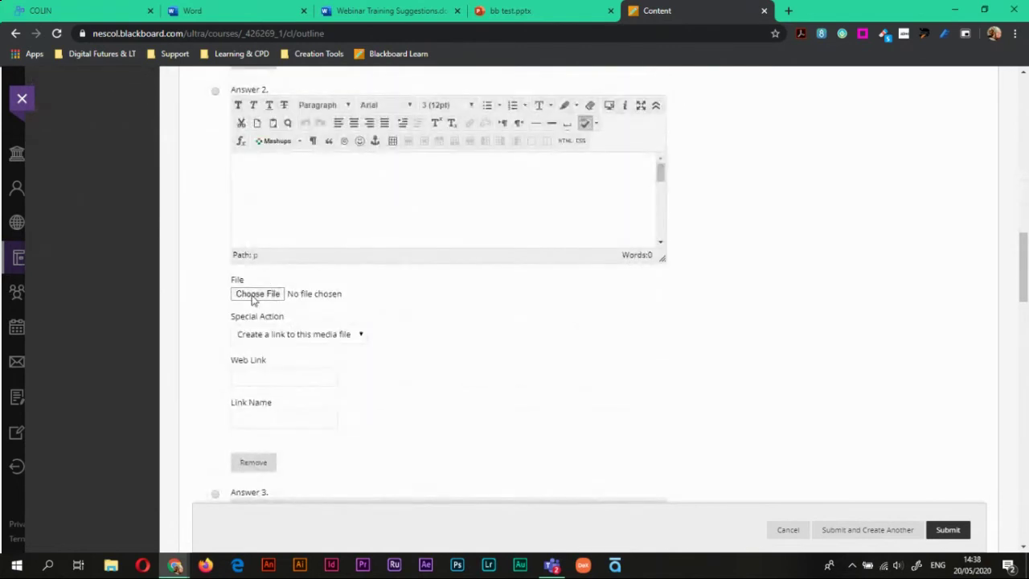
left_click(256, 294)
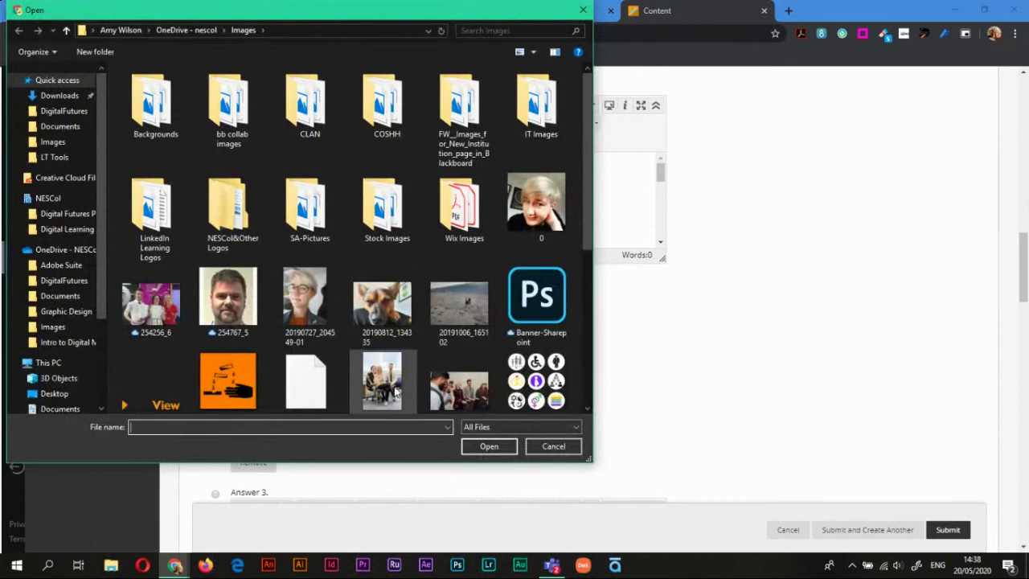
left_click(536, 382)
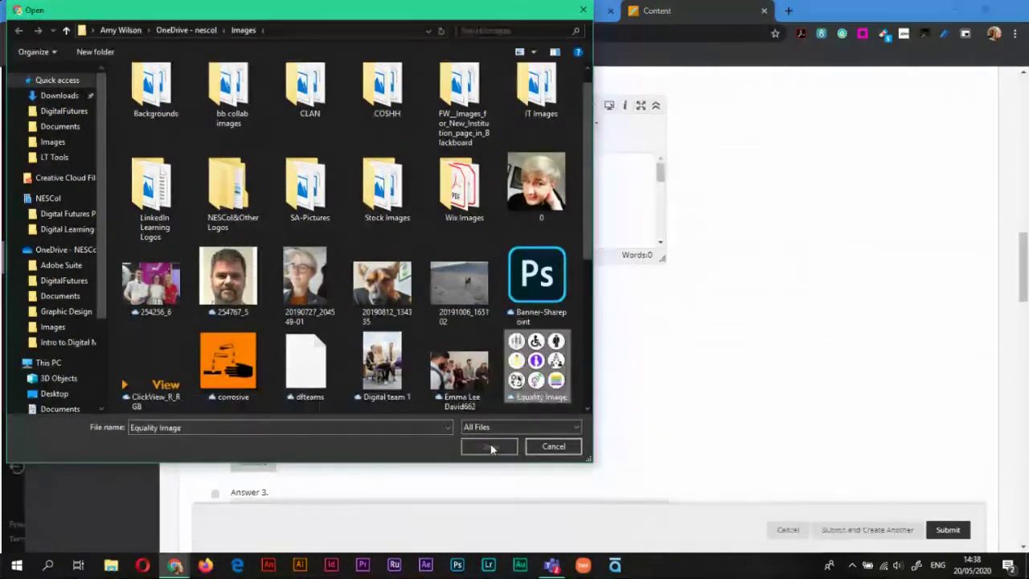
left_click(470, 373)
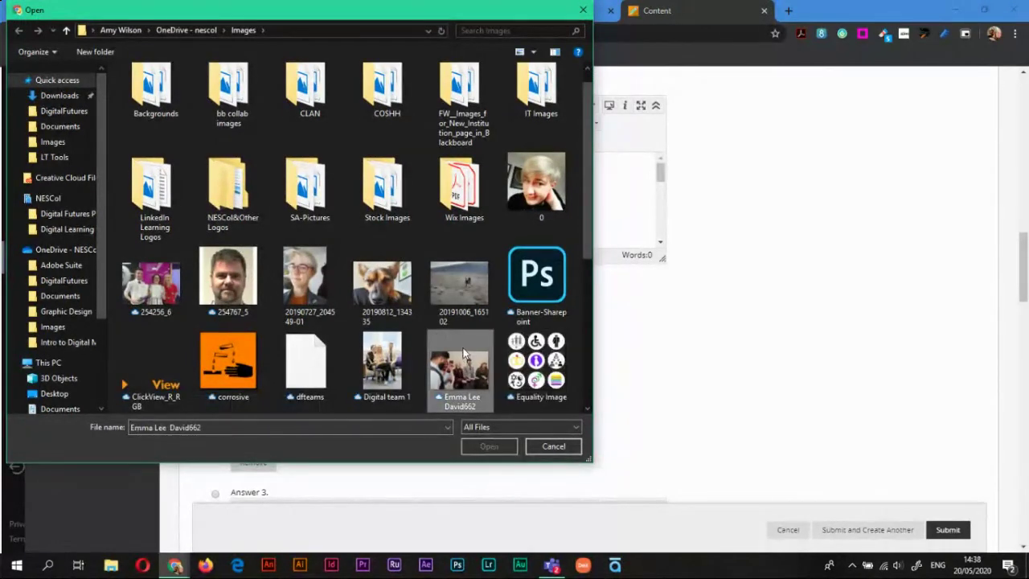
left_click(400, 296)
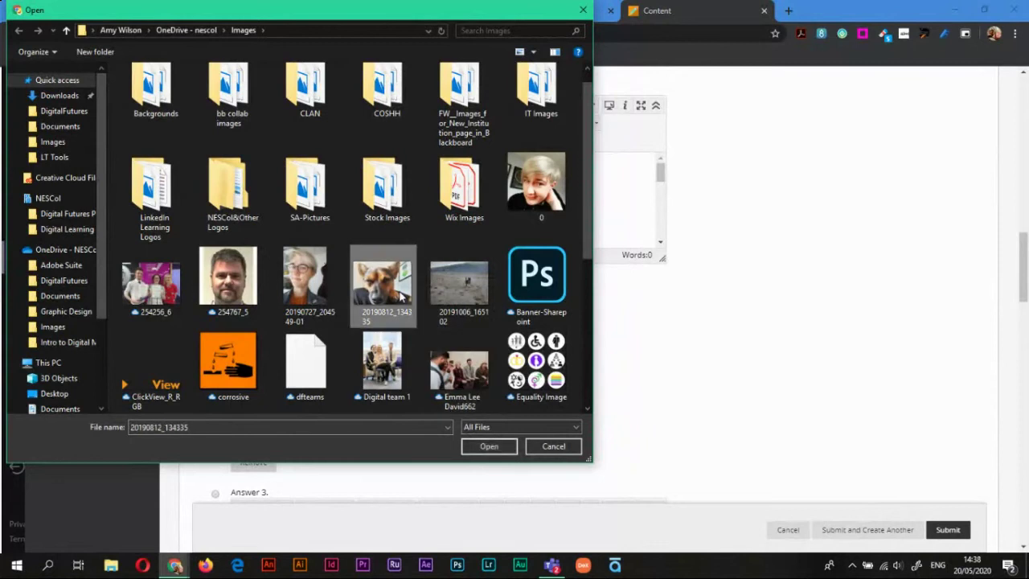
left_click(326, 296)
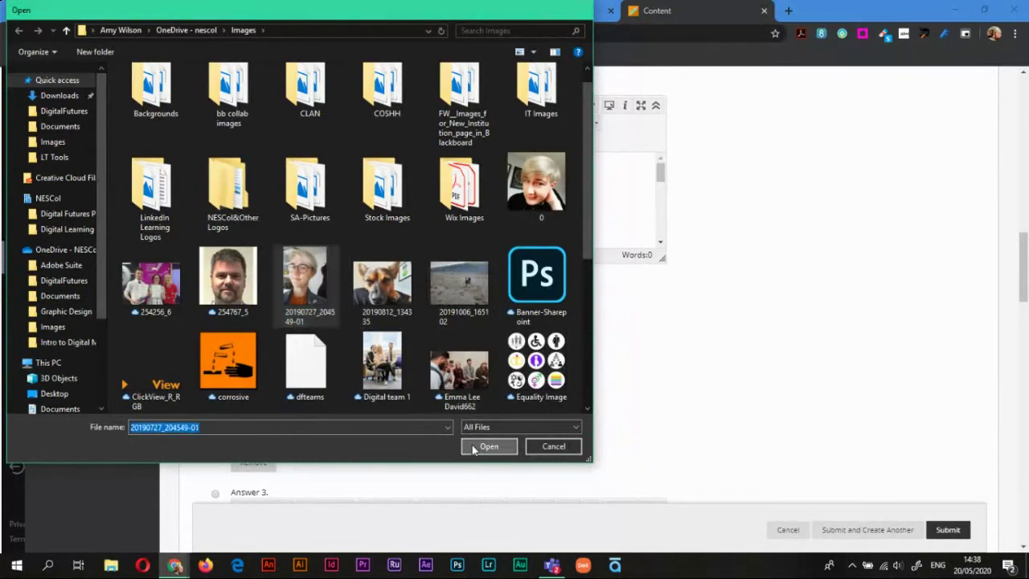
left_click(487, 447)
scroll(484, 424, "up", 2)
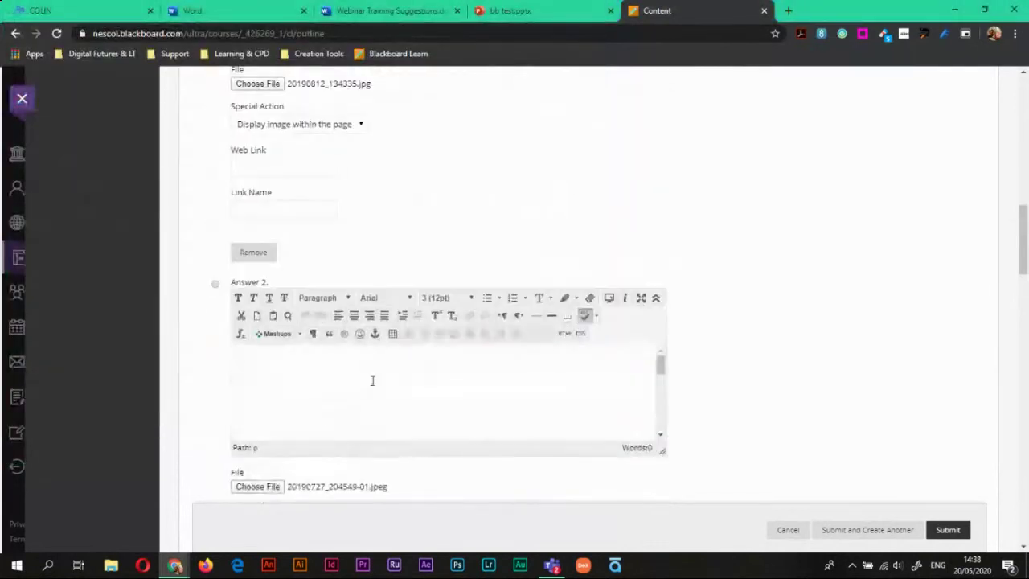
scroll(289, 410, "down", 2)
scroll(465, 473, "down", 2)
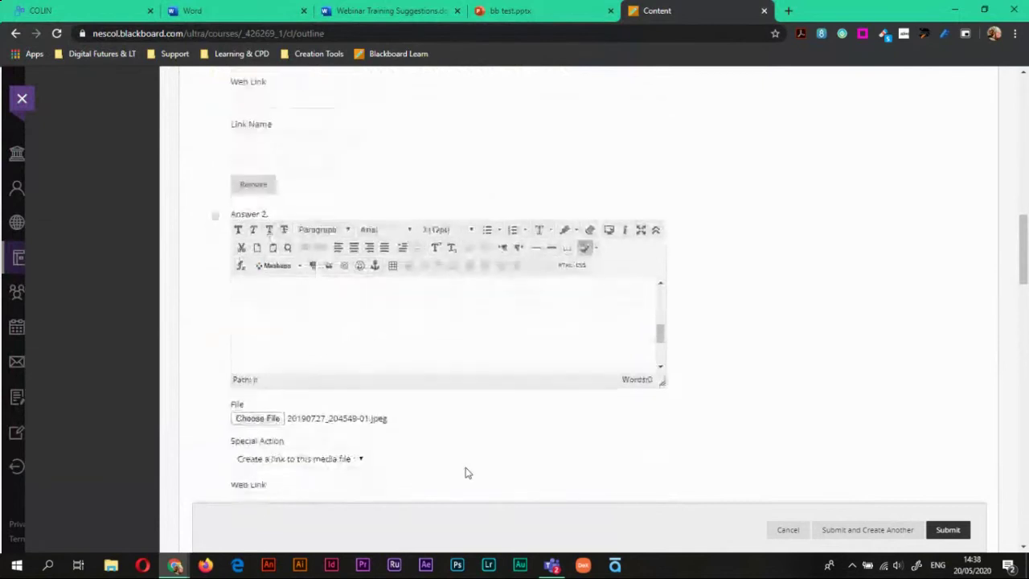
Set Answer 2's special action to display the image within the page and try to submit the question.
left_click(321, 335)
left_click(326, 378)
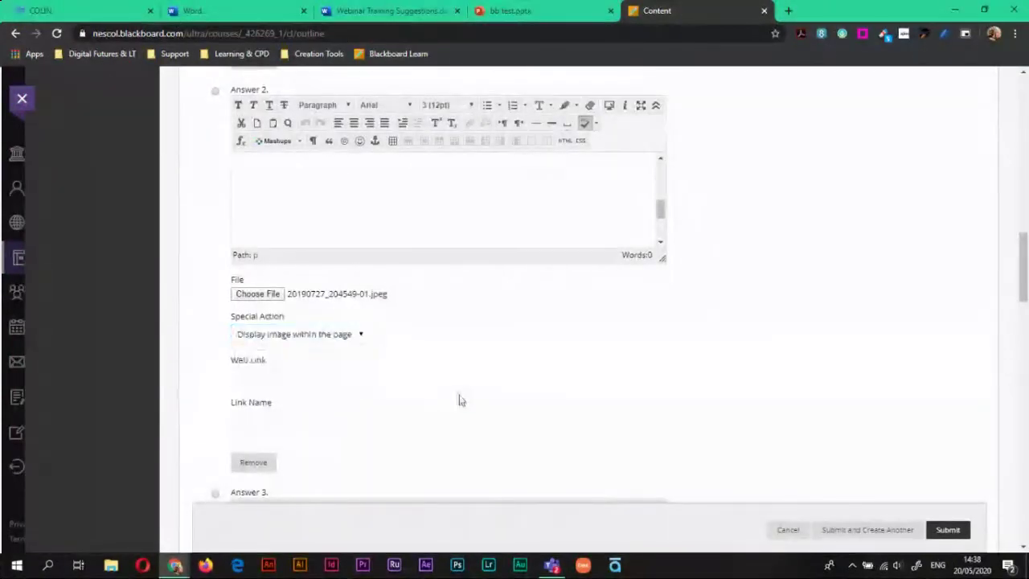
scroll(451, 397, "up", 5)
scroll(461, 400, "up", 1)
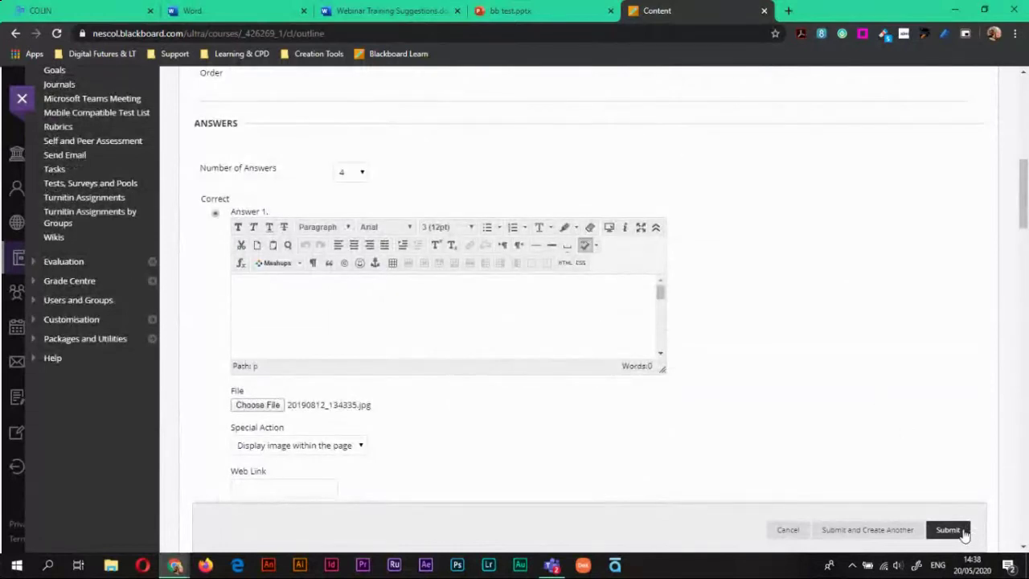
left_click(948, 530)
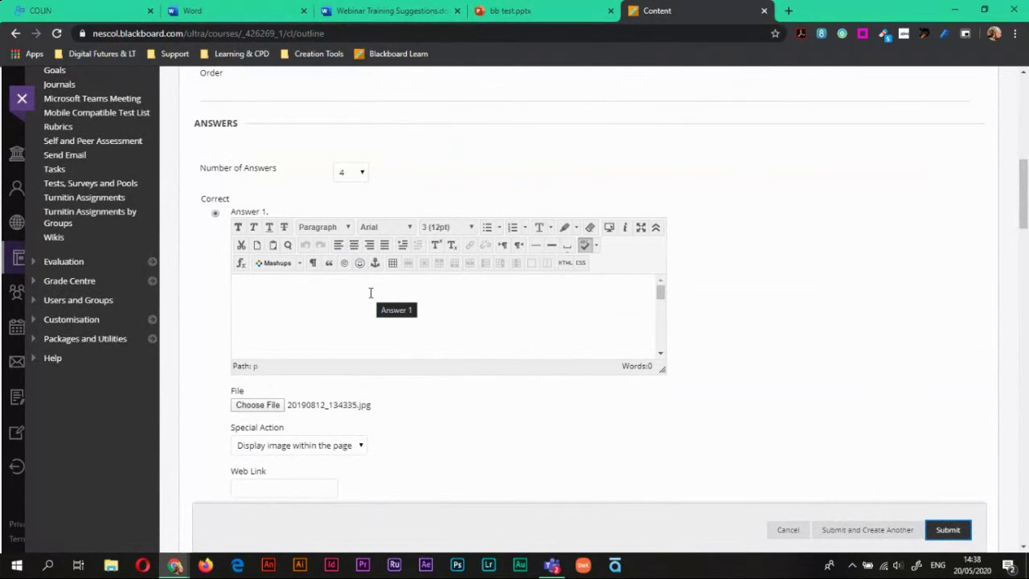
Enter "answer choice" as the text of Answer 1 and copy that text into Answer 2.
left_click(371, 293)
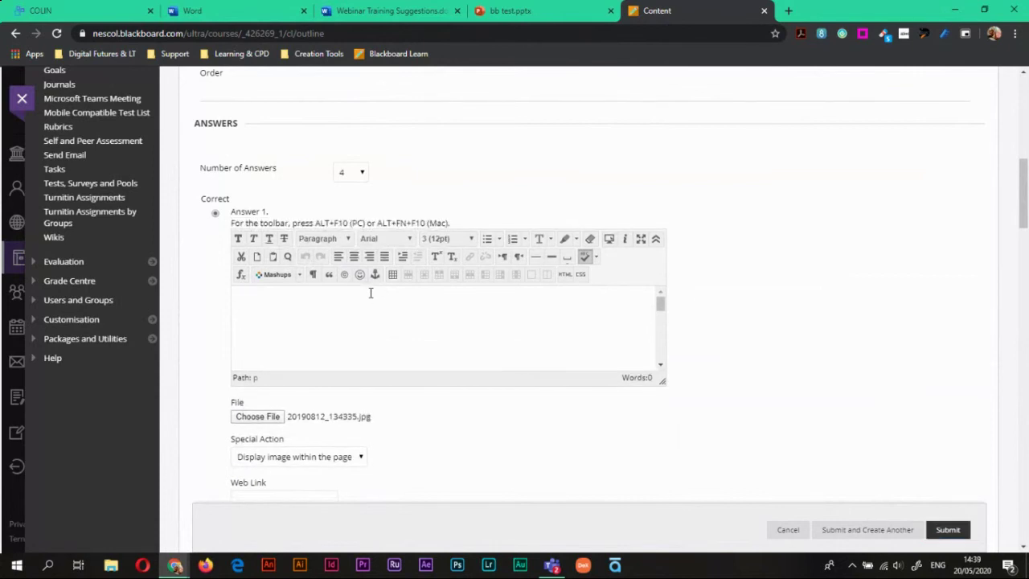
type("answer choice")
left_click_drag(313, 304, 225, 306)
key("ctrl+c")
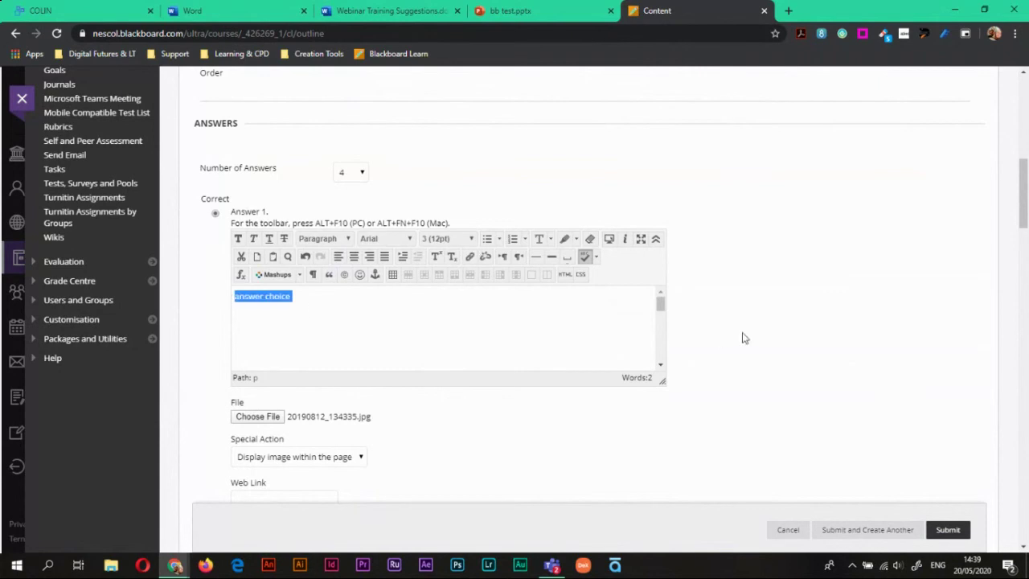
left_click(742, 337)
scroll(737, 342, "down", 4)
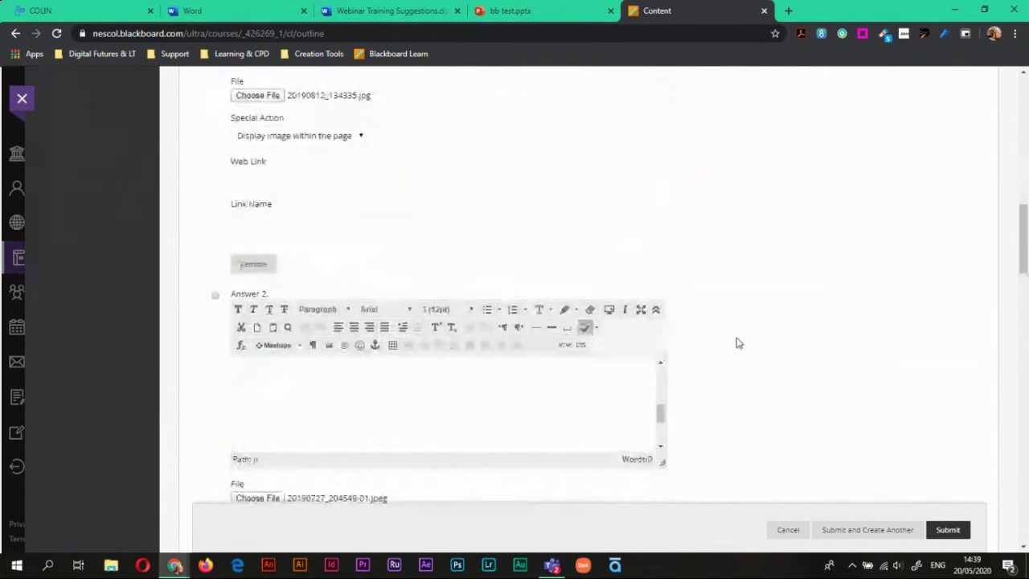
left_click(368, 400)
key("ctrl+v")
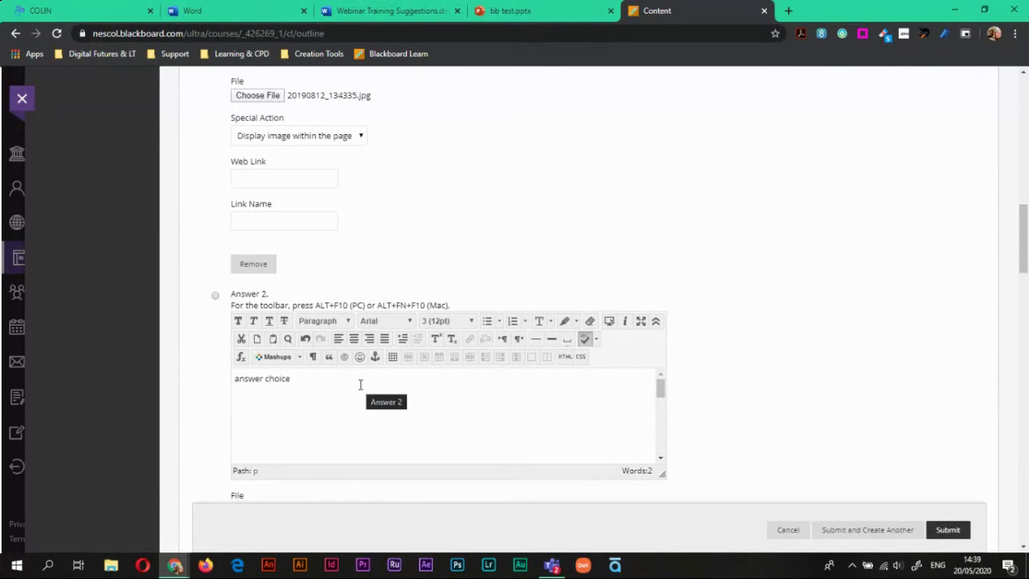
Submit the multiple-choice question and accept the deletion of its blank answers.
left_click(951, 532)
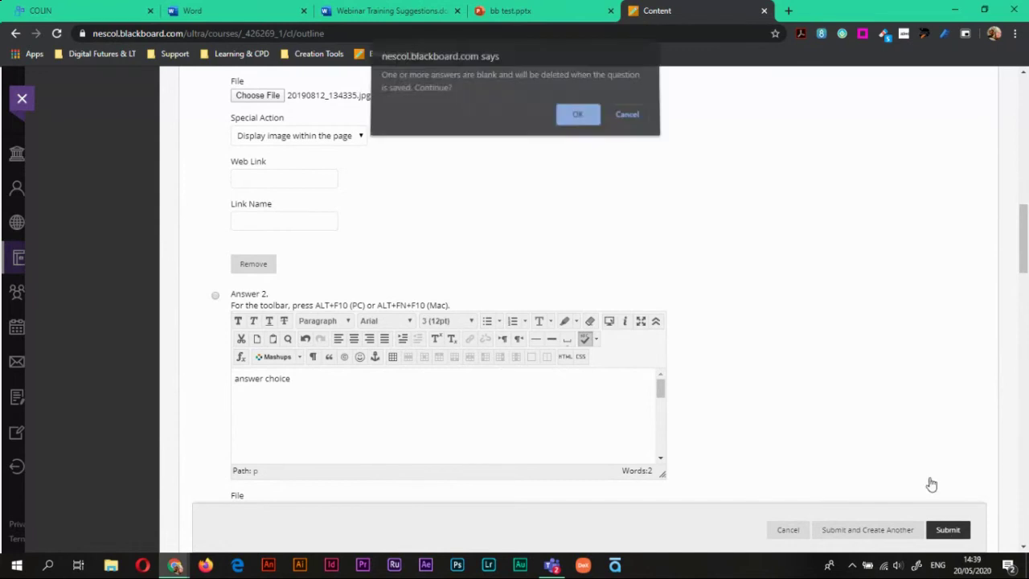
left_click(577, 119)
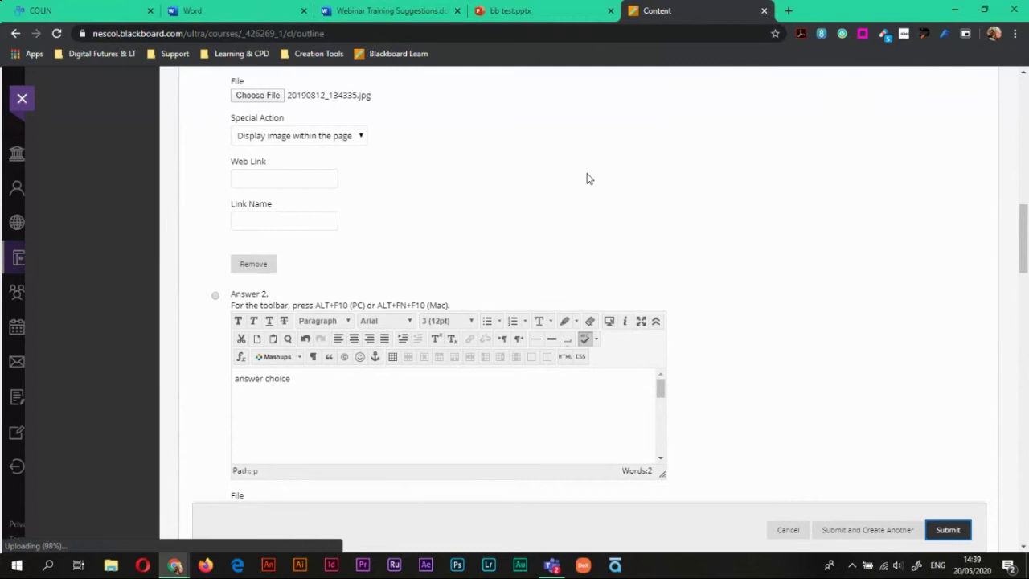
left_click(956, 530)
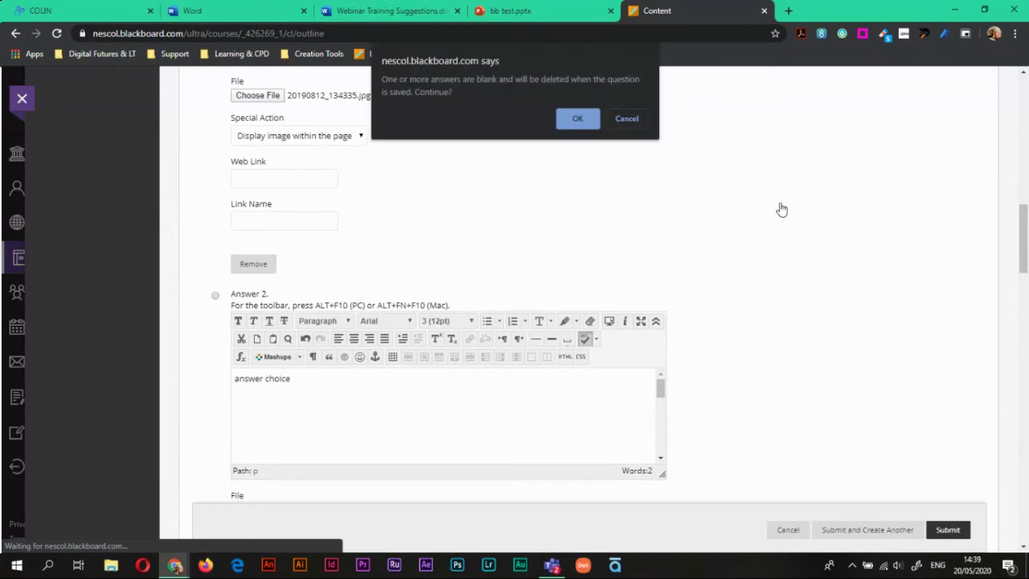
left_click(579, 122)
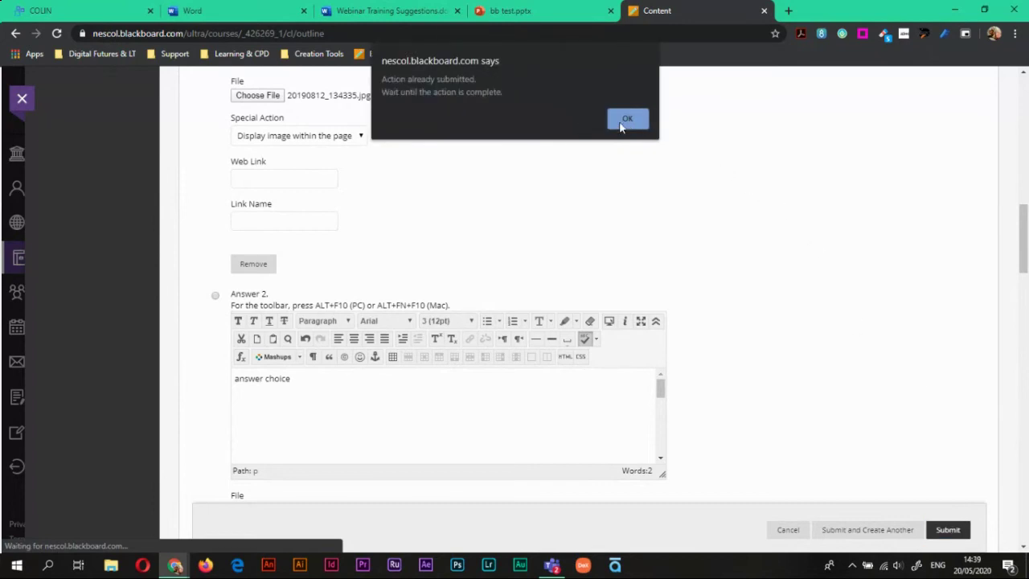
left_click(628, 120)
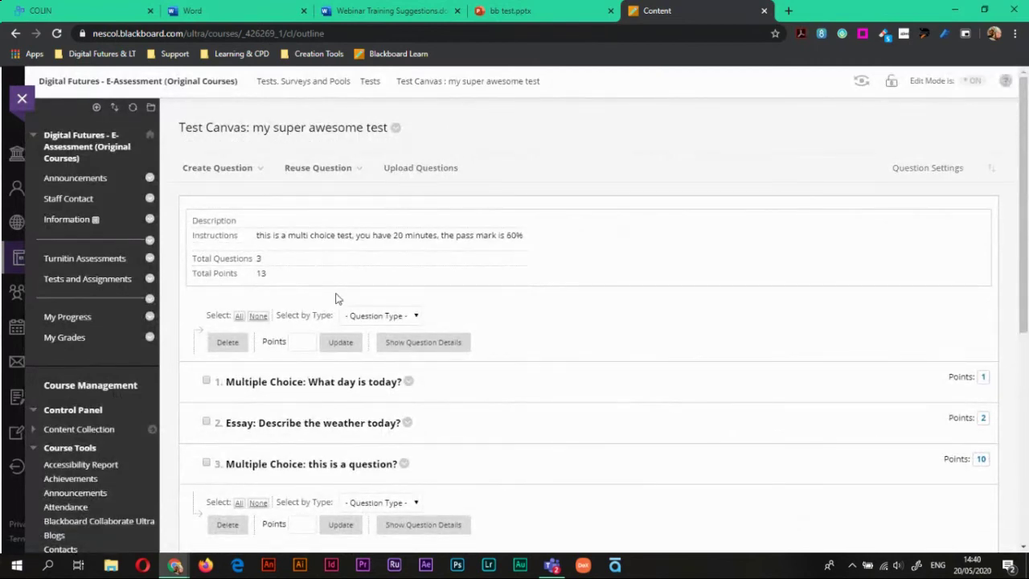
Set the points for the question "this is a question?" to 1.
left_click(981, 458)
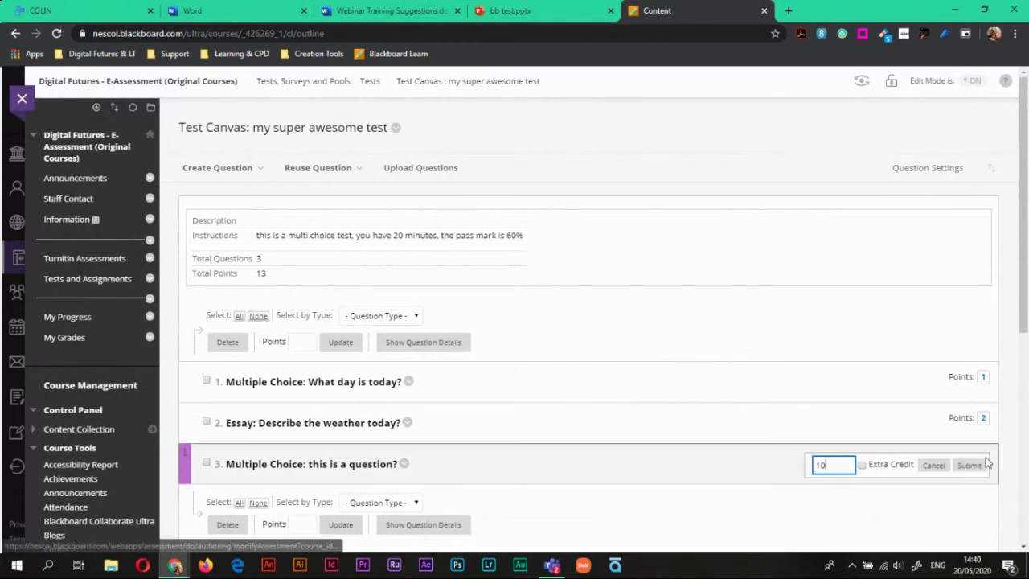
key("BackSpace")
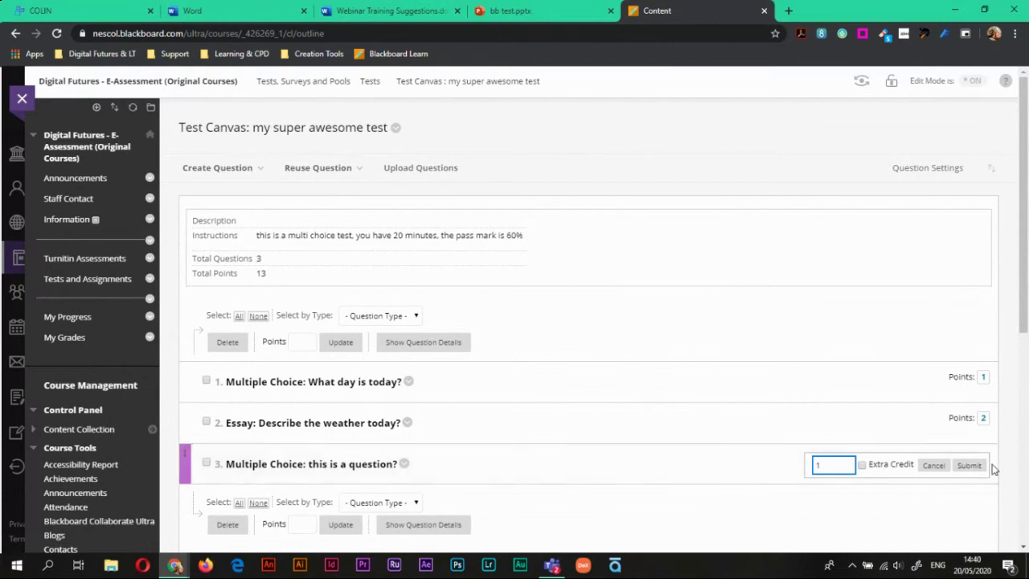
left_click(971, 466)
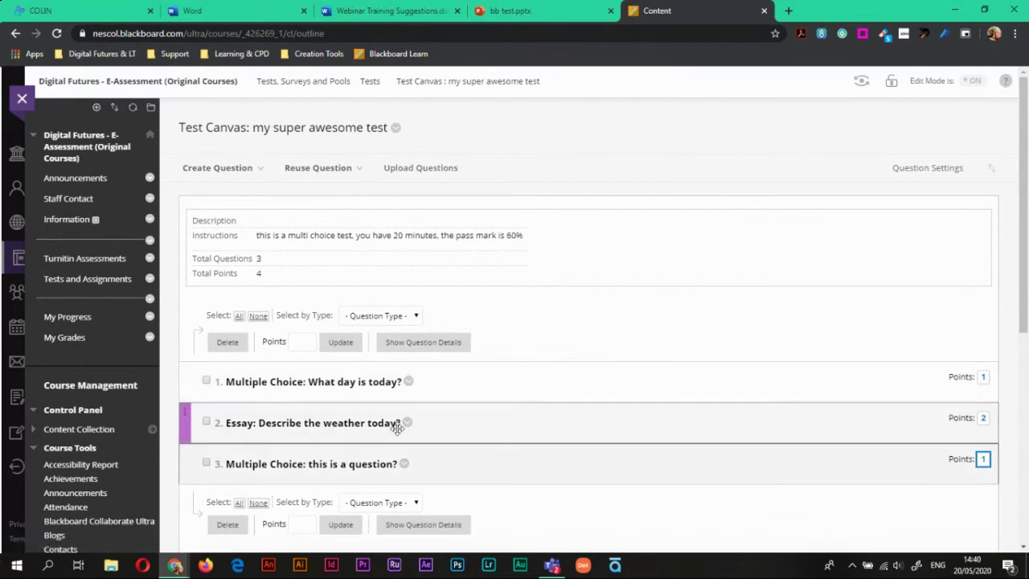
Open the "What day is today?" question for editing and clear the text of Answer 2.
left_click(408, 383)
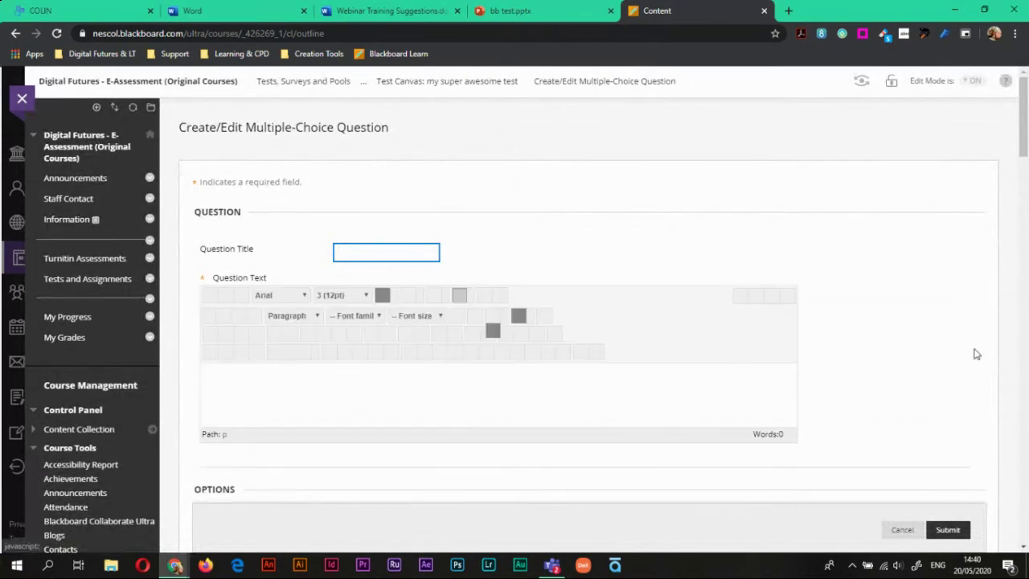
scroll(830, 351, "down", 7)
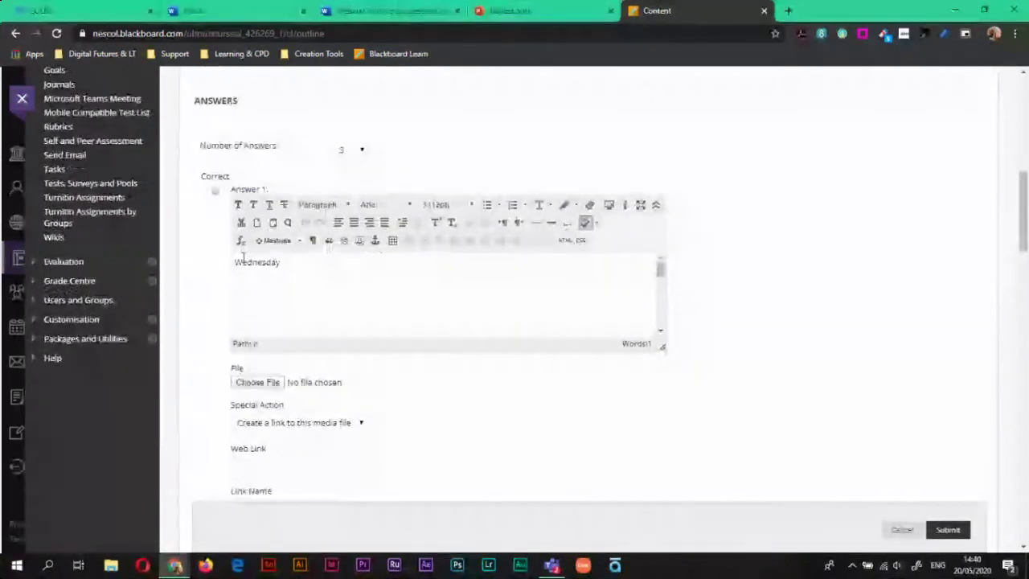
scroll(236, 305, "down", 3)
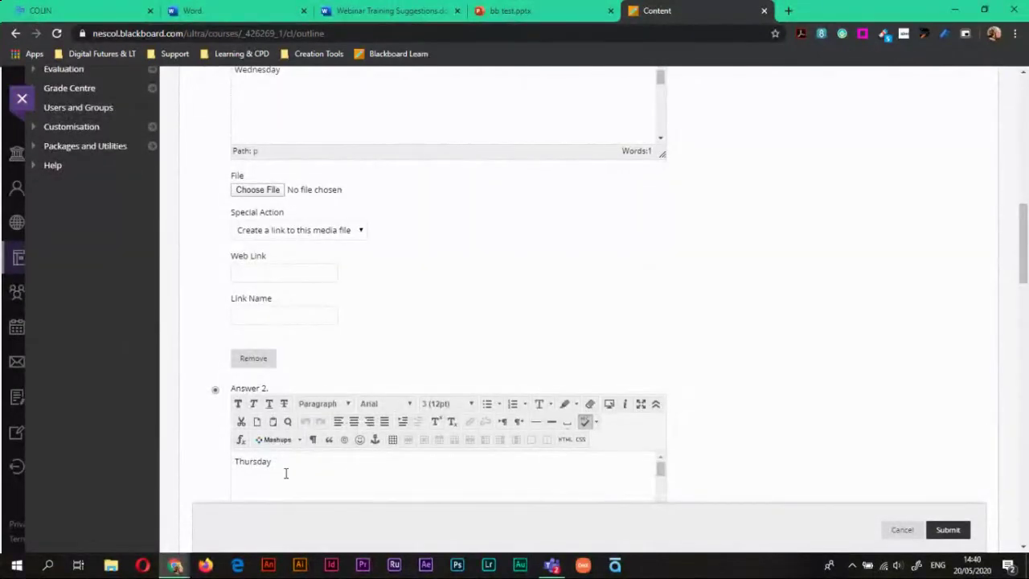
left_click(284, 471)
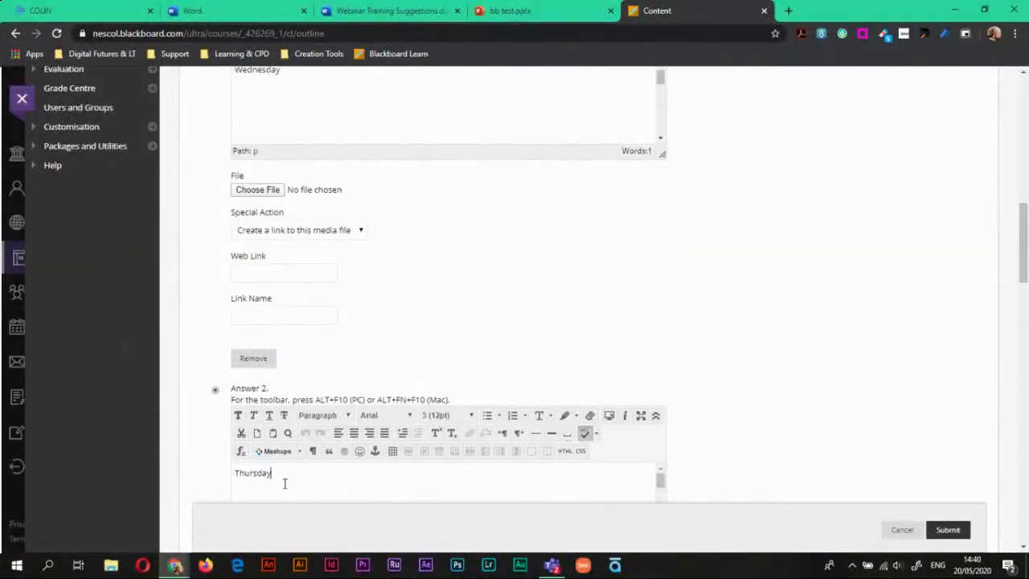
key("ctrl+a")
key("BackSpace")
scroll(340, 416, "up", 1)
scroll(340, 417, "up", 3)
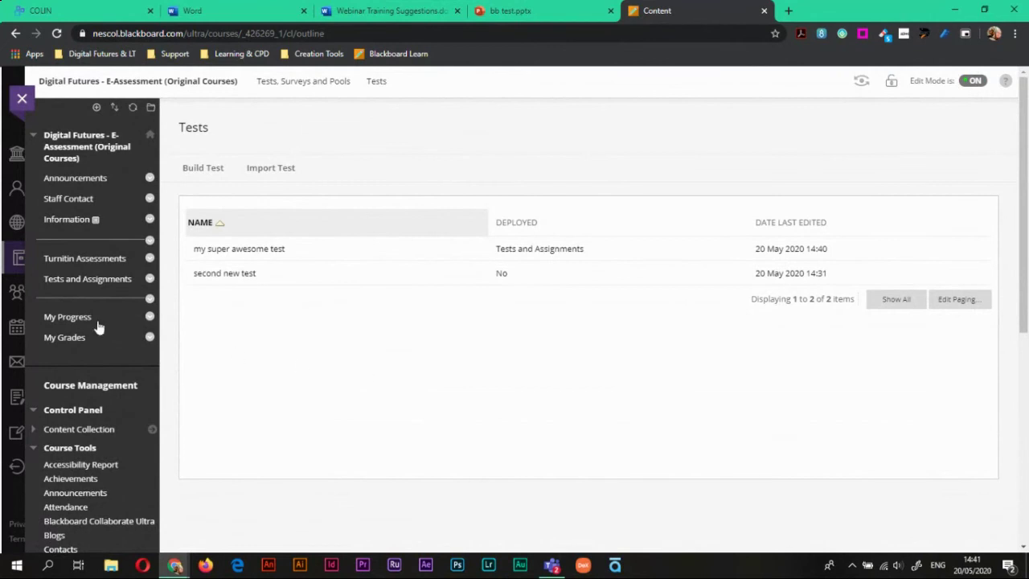
Begin a preview of "my super awesome test" from Tests and Assignments and examine the image answers in Question 3.
left_click(98, 287)
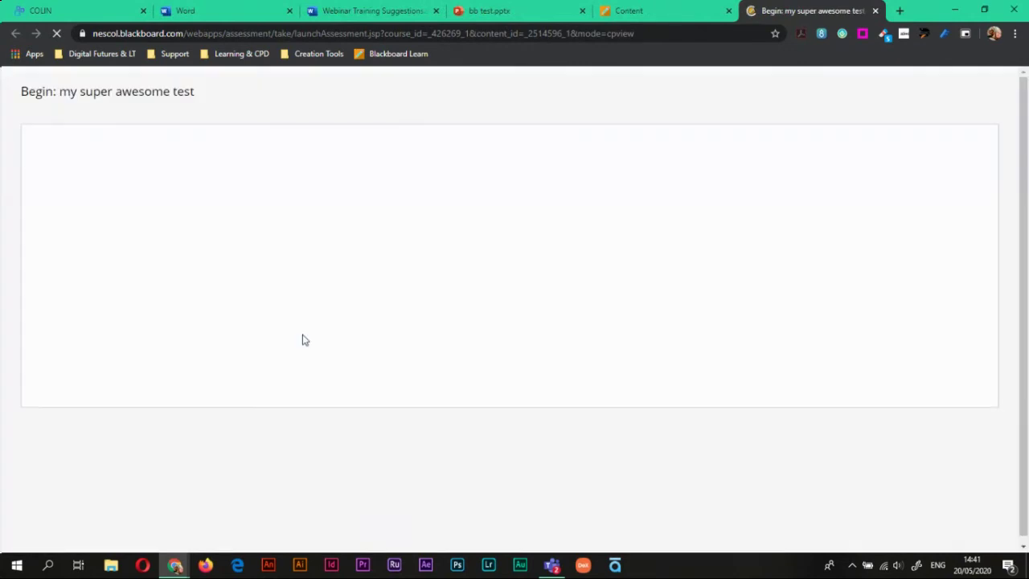
left_click(962, 408)
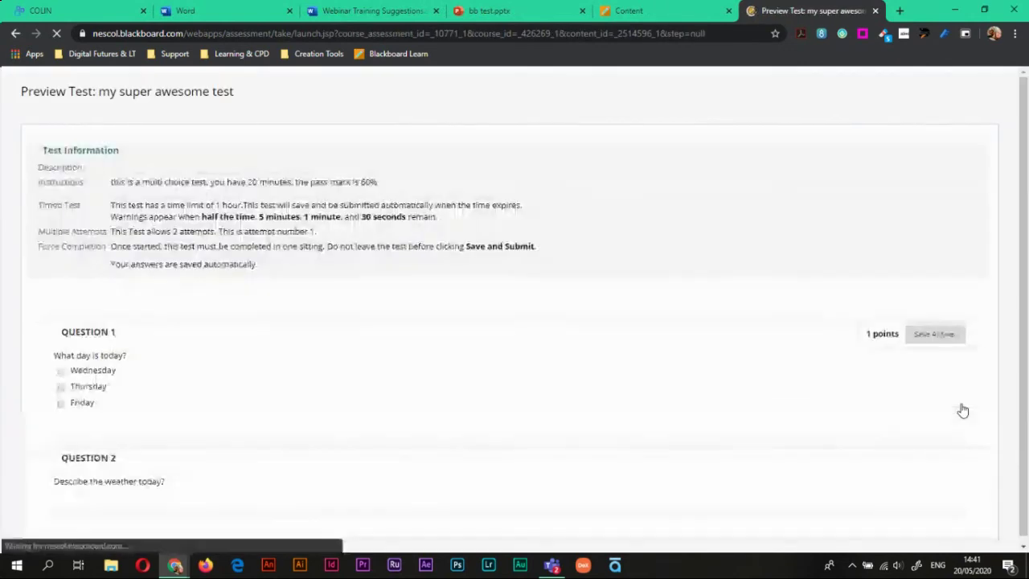
scroll(616, 402, "down", 3)
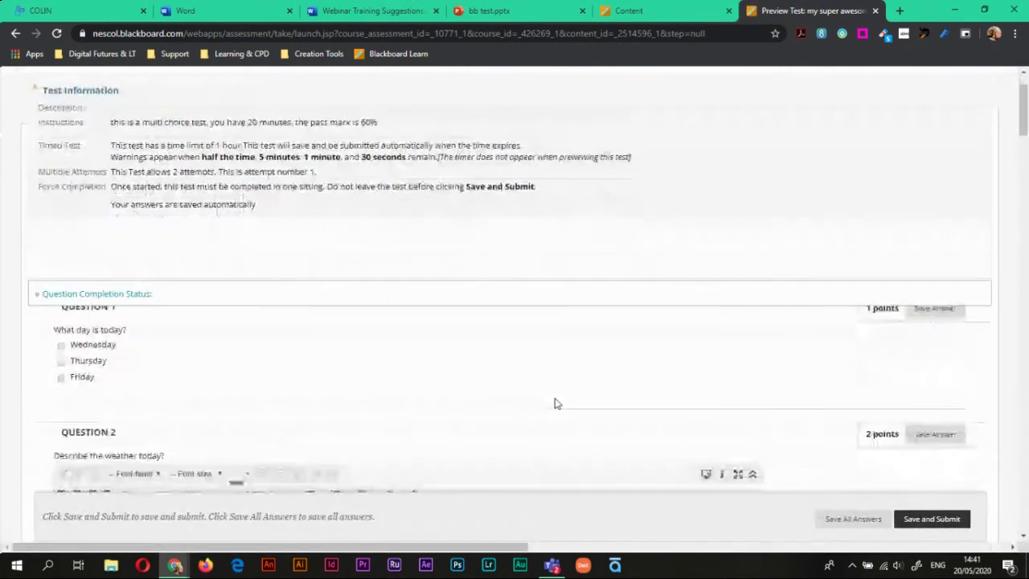
scroll(813, 315, "down", 5)
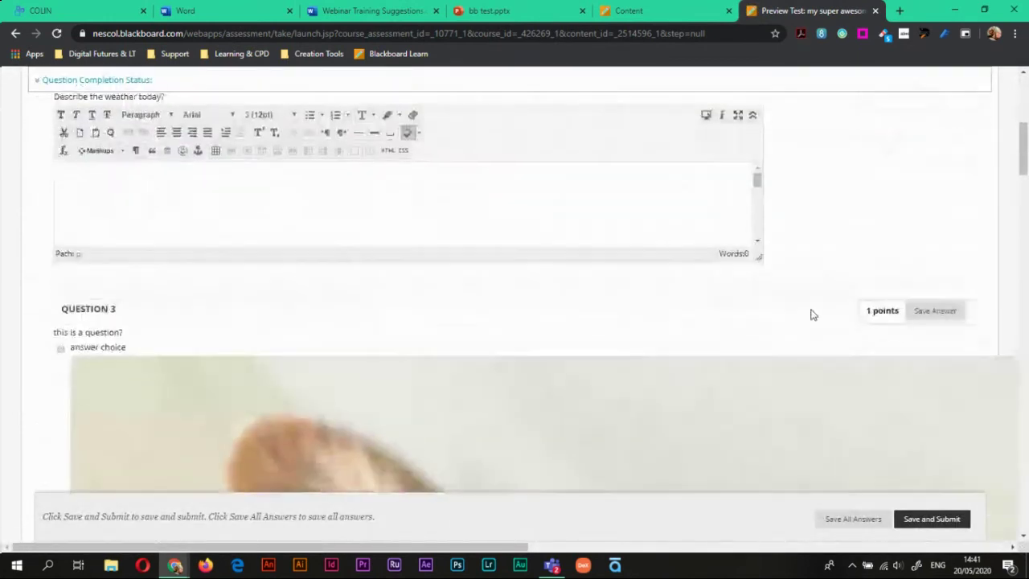
scroll(810, 315, "down", 2)
scroll(810, 315, "right", 5)
scroll(811, 315, "down", 5)
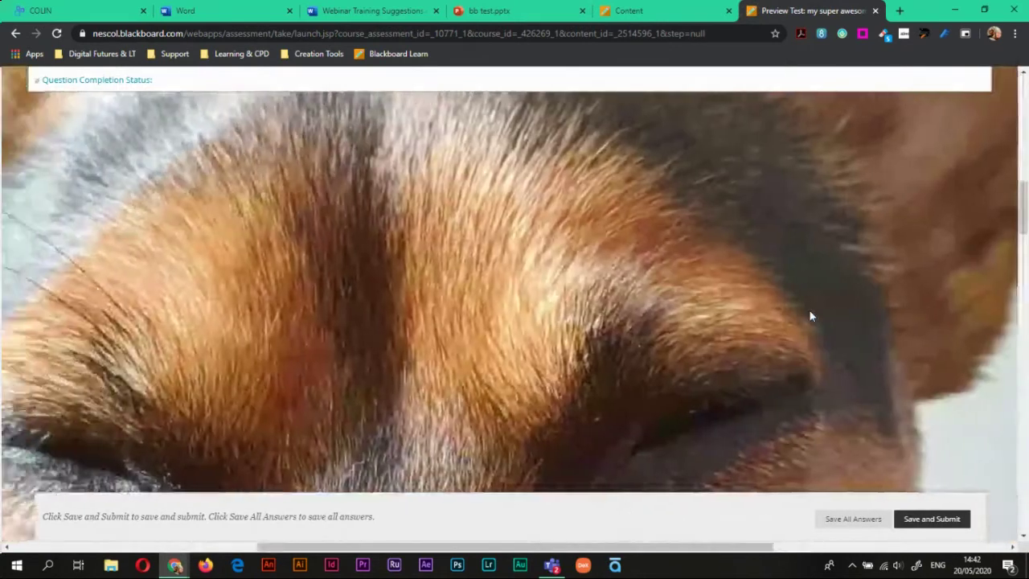
scroll(810, 315, "left", 2)
scroll(811, 315, "down", 5)
scroll(810, 315, "right", 3)
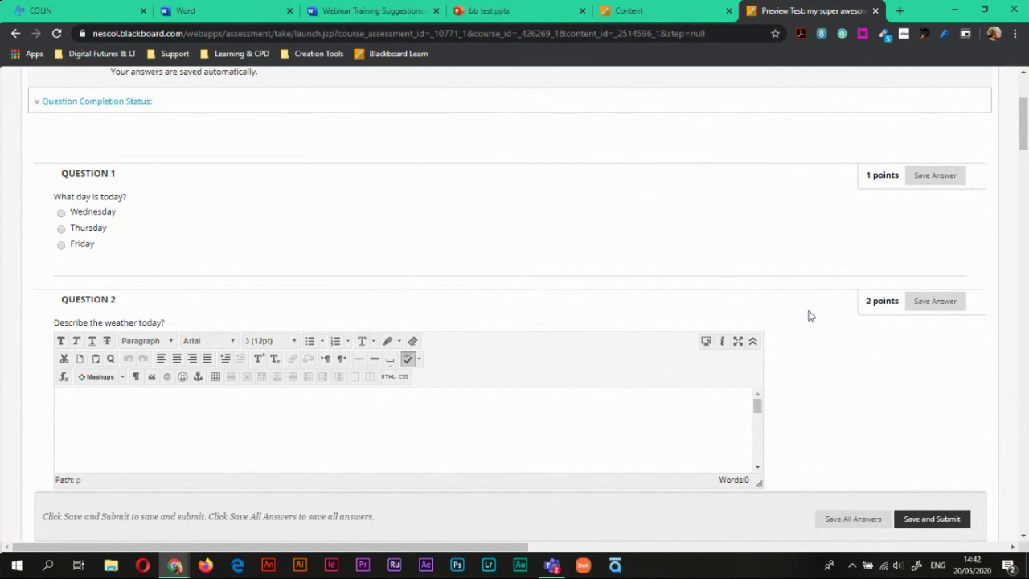
Compare the display size of both image answers in the test preview and leave the preview without submitting.
scroll(810, 316, "down", 5)
scroll(525, 290, "down", 3)
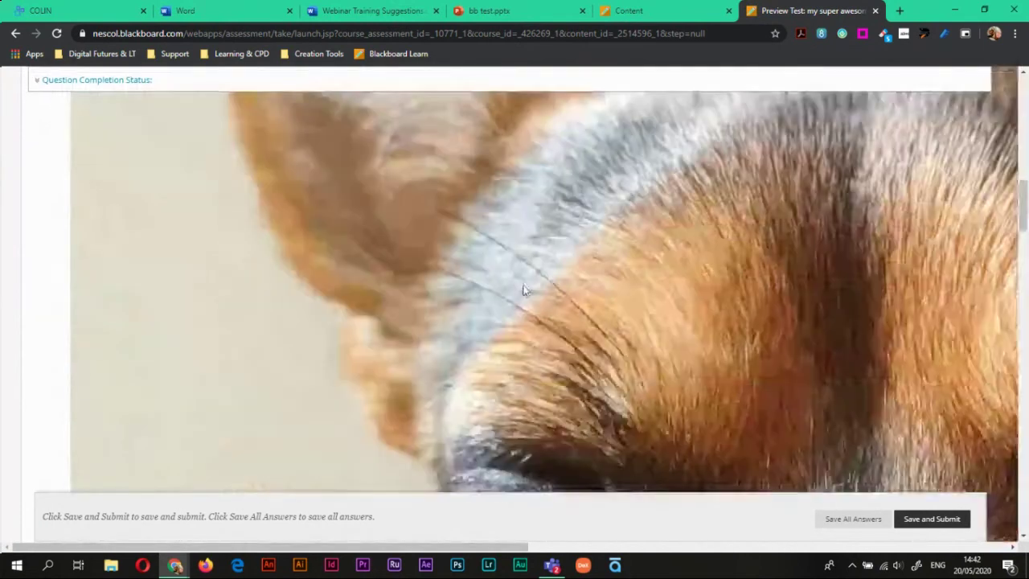
scroll(524, 290, "down", 10)
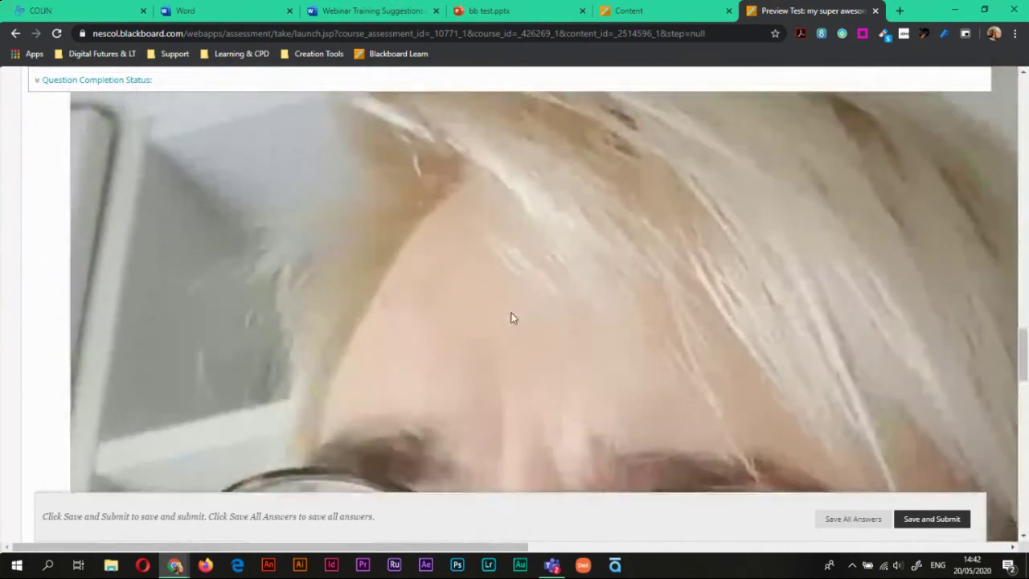
scroll(511, 317, "up", 10)
scroll(507, 293, "right", 3)
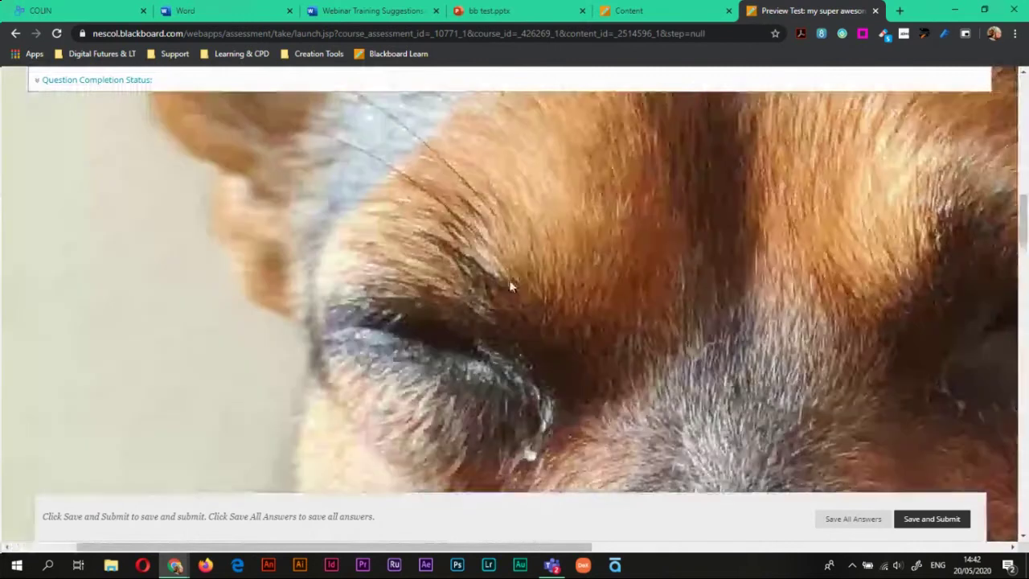
scroll(510, 286, "up", 15)
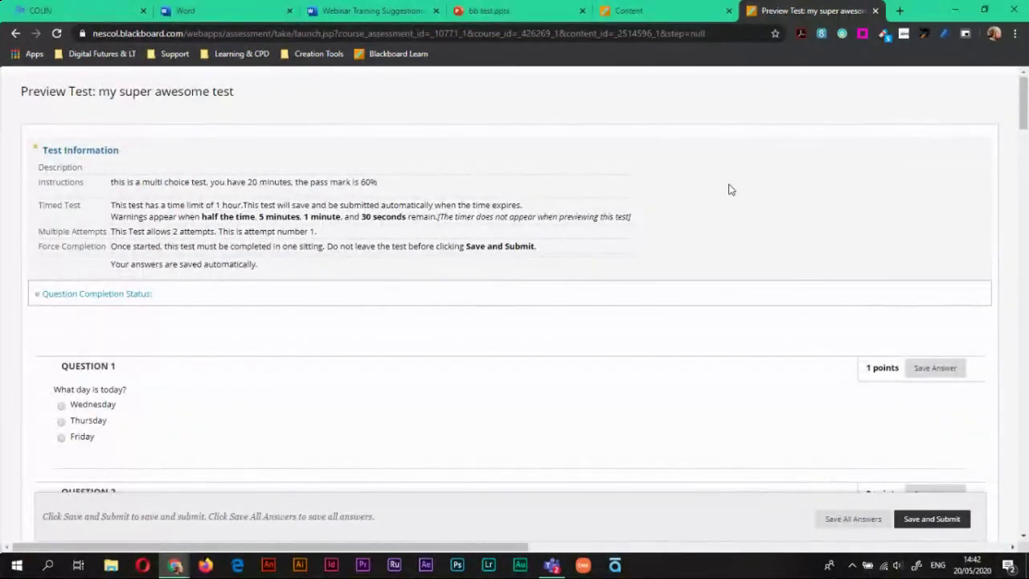
left_click(875, 11)
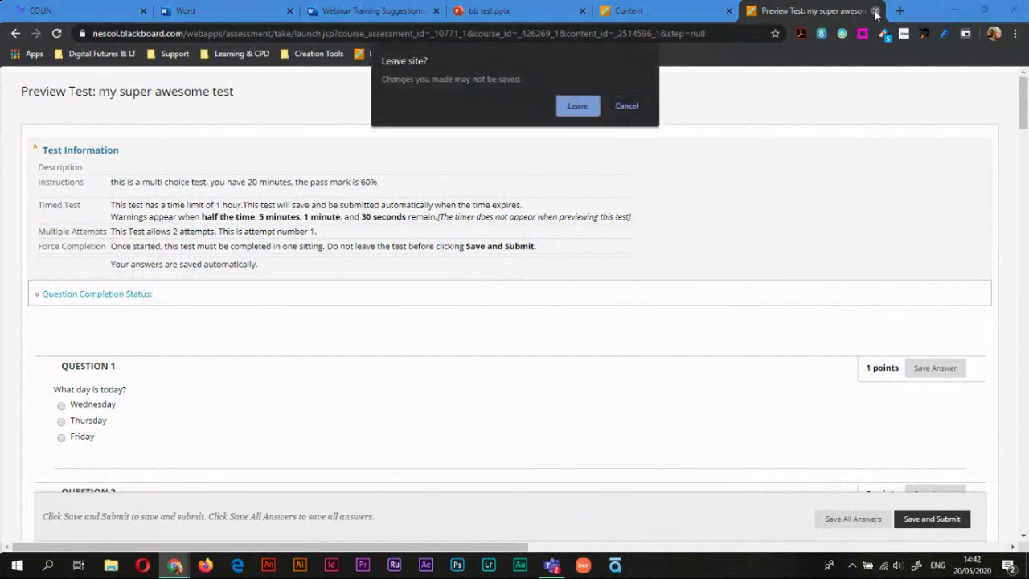
left_click(563, 106)
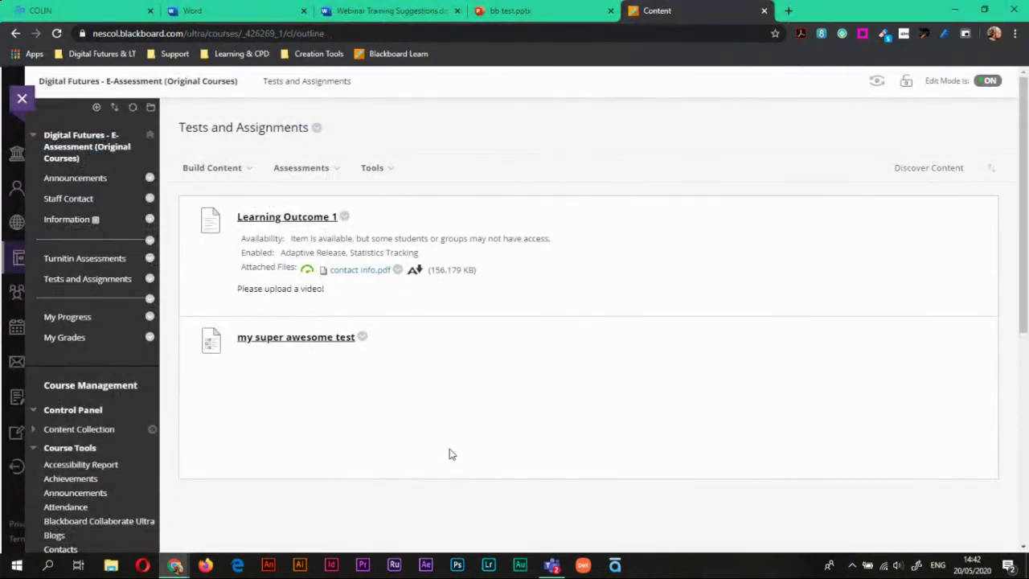
Create a new test named "My new test" in Tests and Assignments and submit its information.
scroll(172, 328, "down", 5)
scroll(297, 343, "up", 5)
left_click(354, 166)
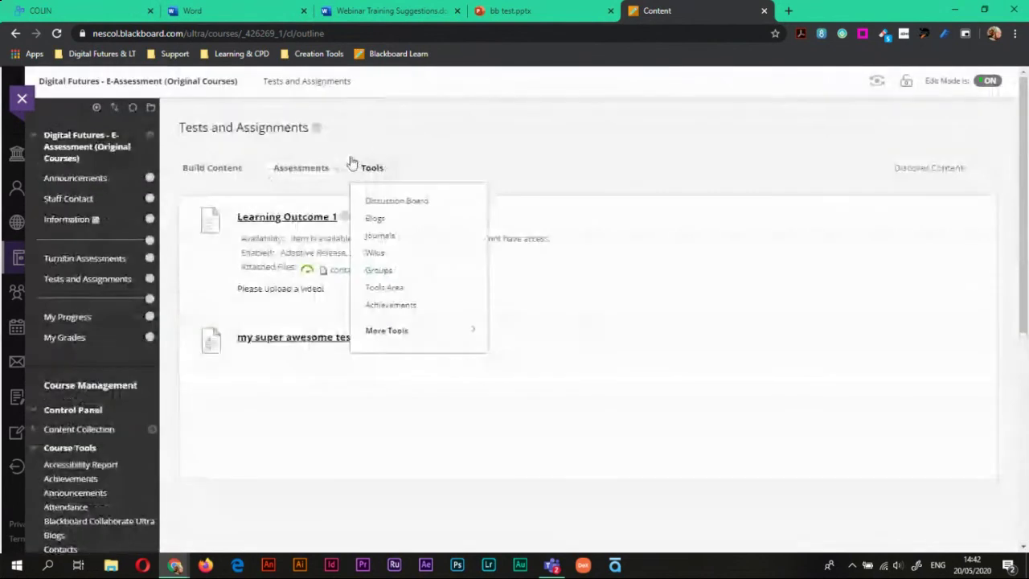
left_click(332, 169)
left_click(289, 201)
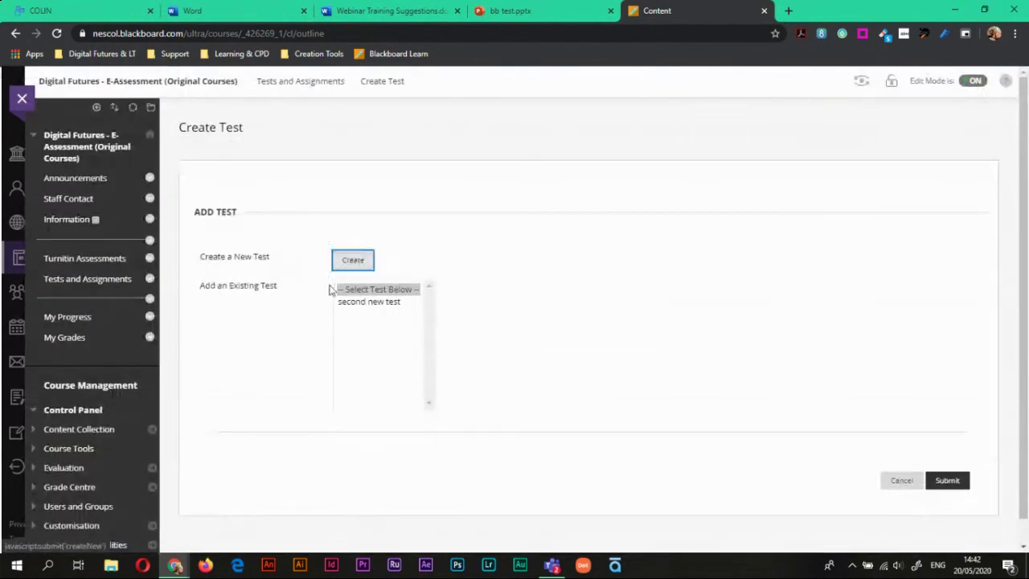
left_click(360, 263)
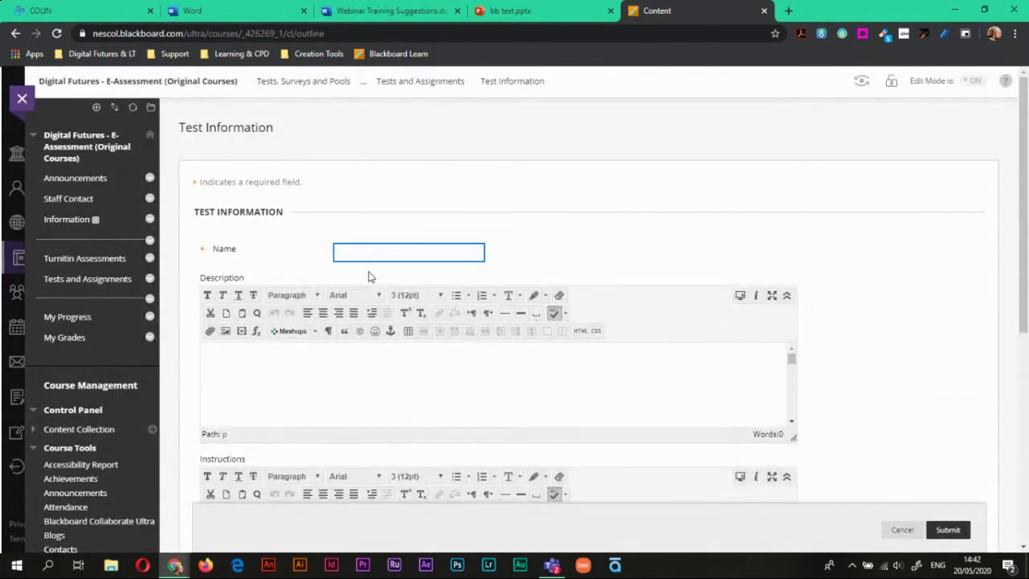
type("my new test")
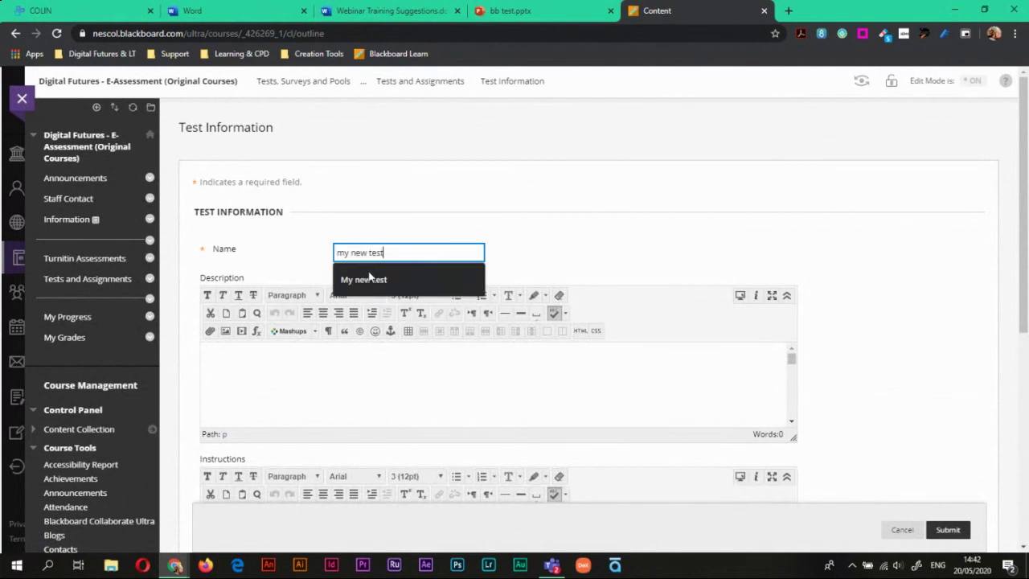
left_click(829, 323)
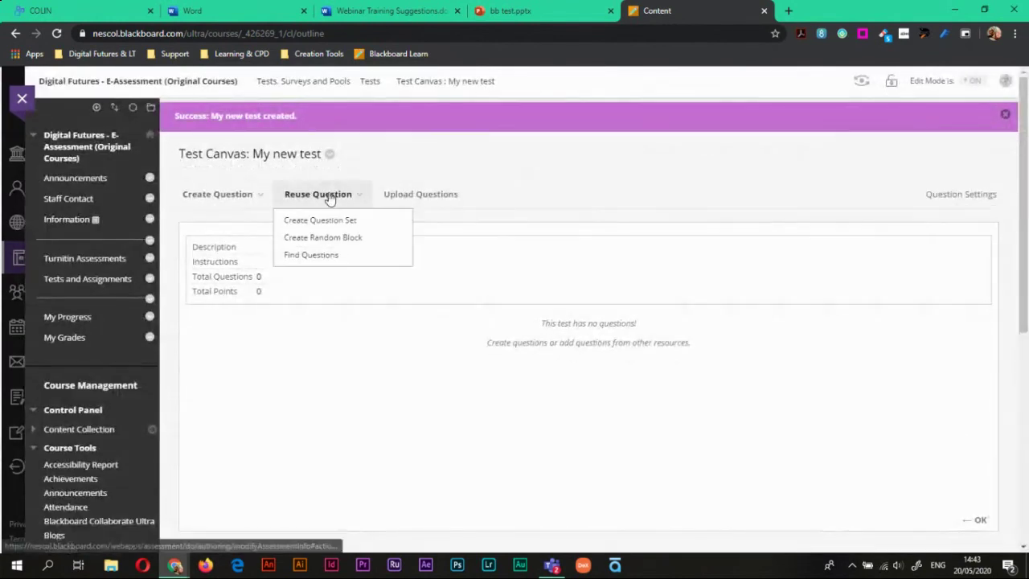
Find reusable questions for the new test, limiting the source to "my super awesome test".
left_click(321, 255)
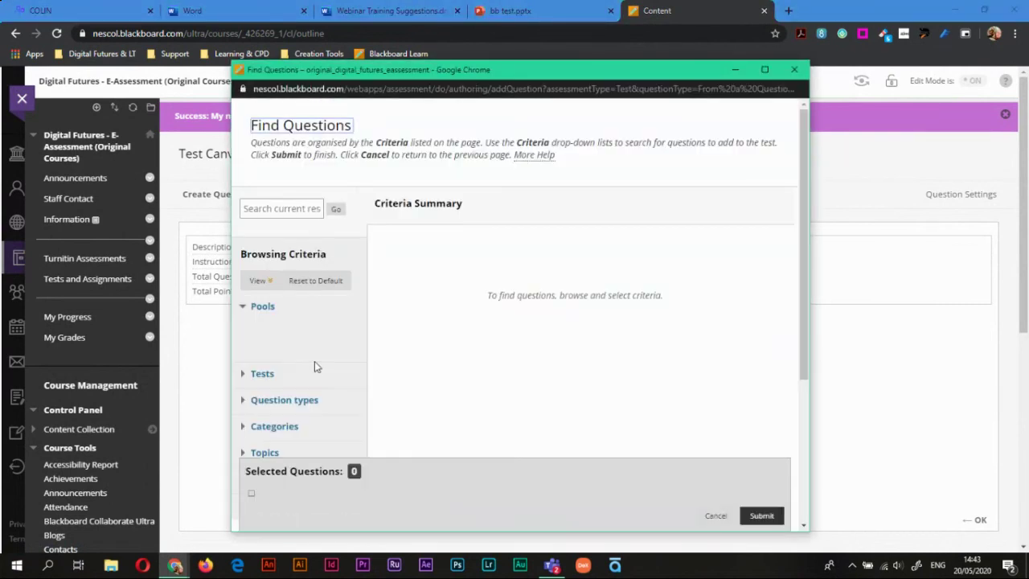
left_click(241, 374)
scroll(242, 372, "down", 2)
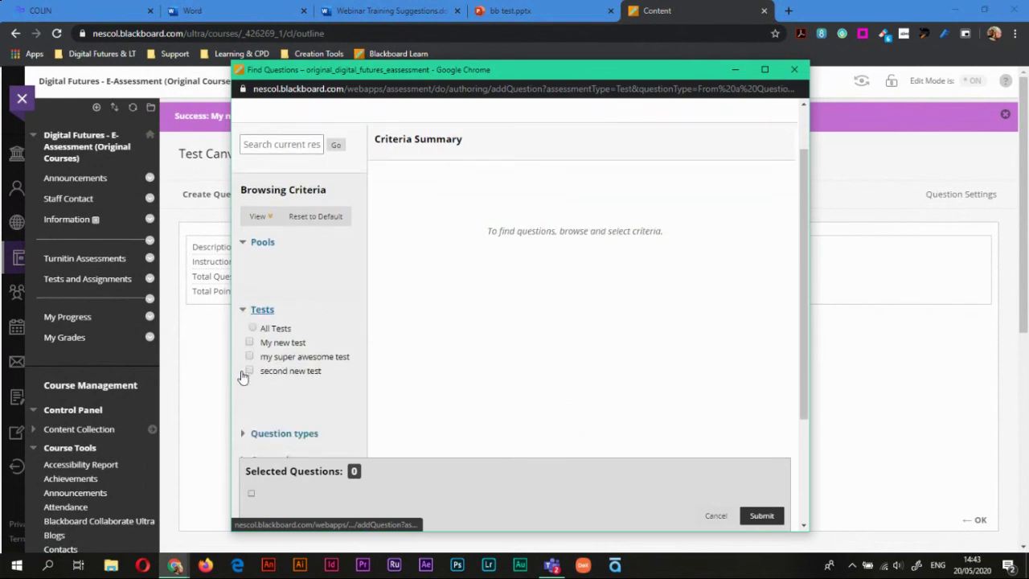
left_click(250, 357)
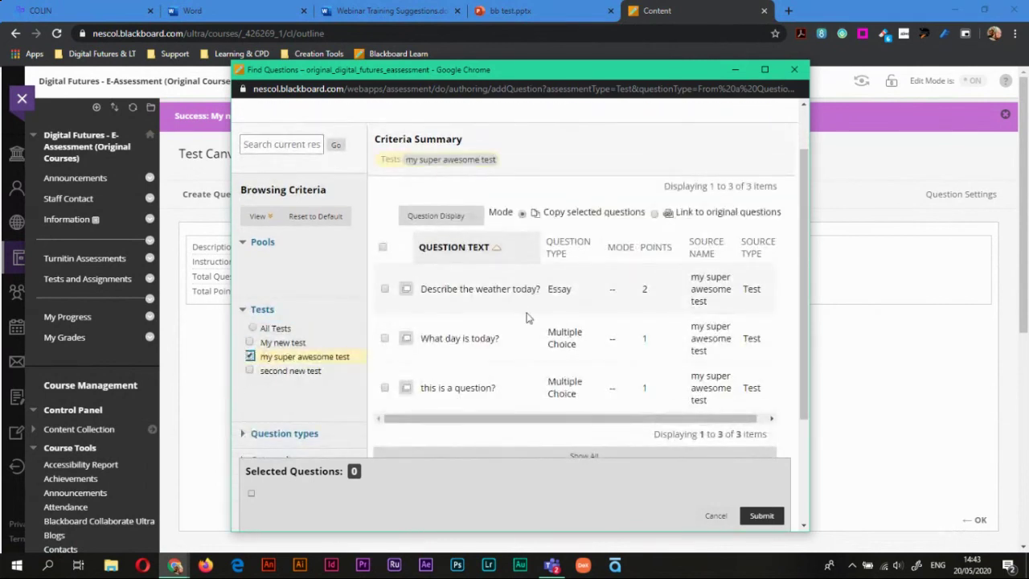
Copy the questions "Describe the weather today?" and "What day is today?" into the new test.
left_click(385, 290)
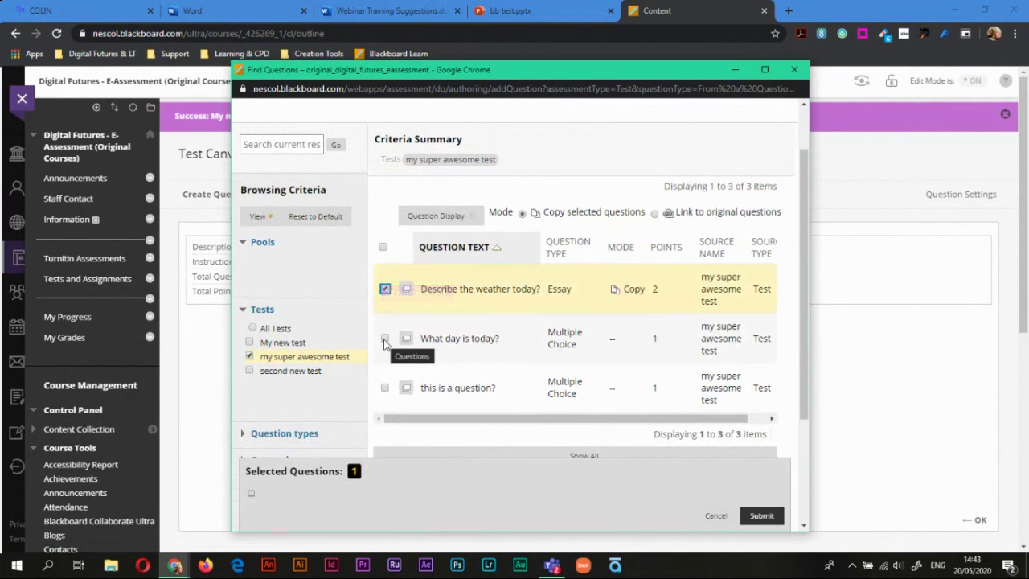
left_click(385, 340)
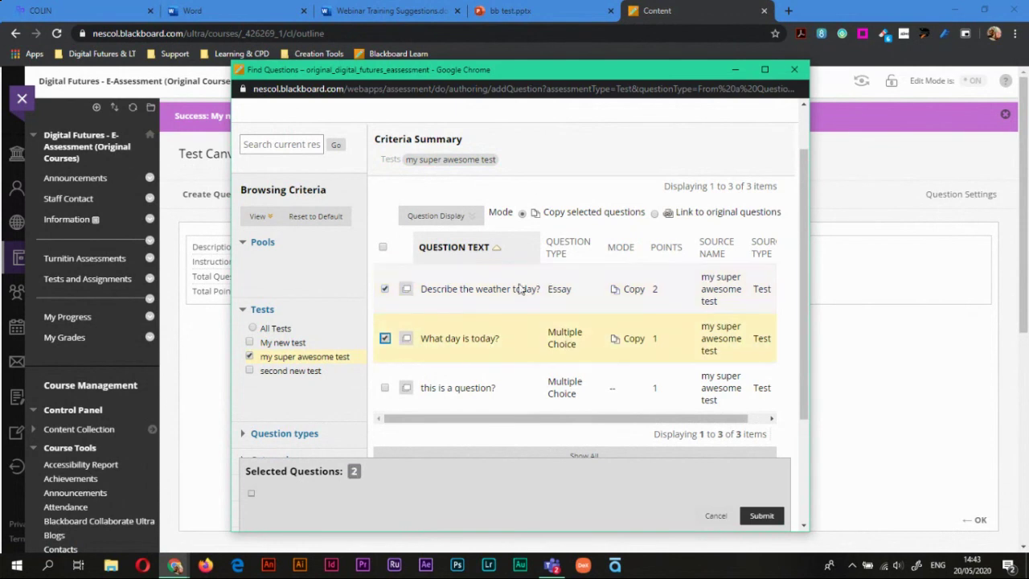
scroll(556, 316, "down", 3)
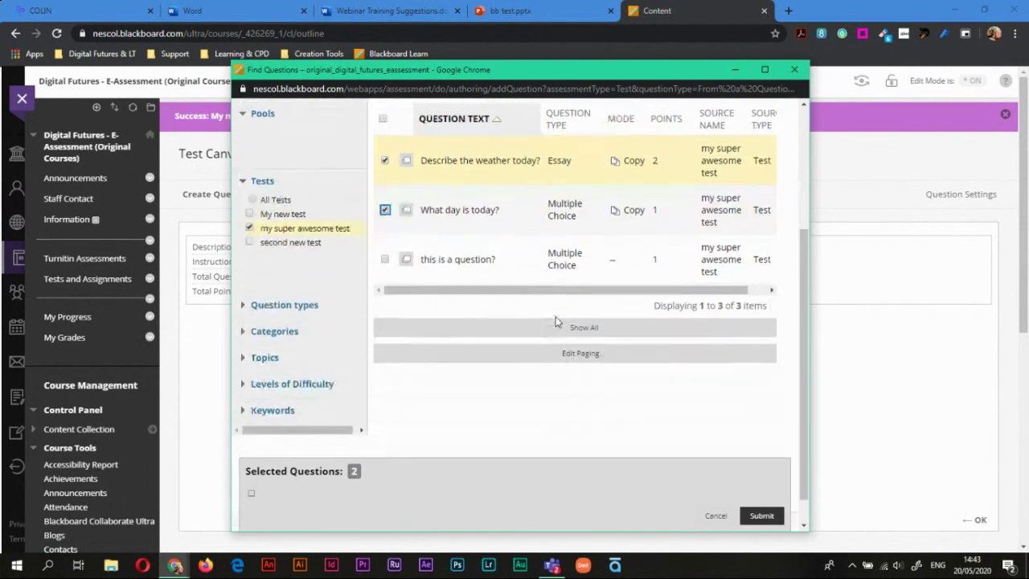
left_click(761, 516)
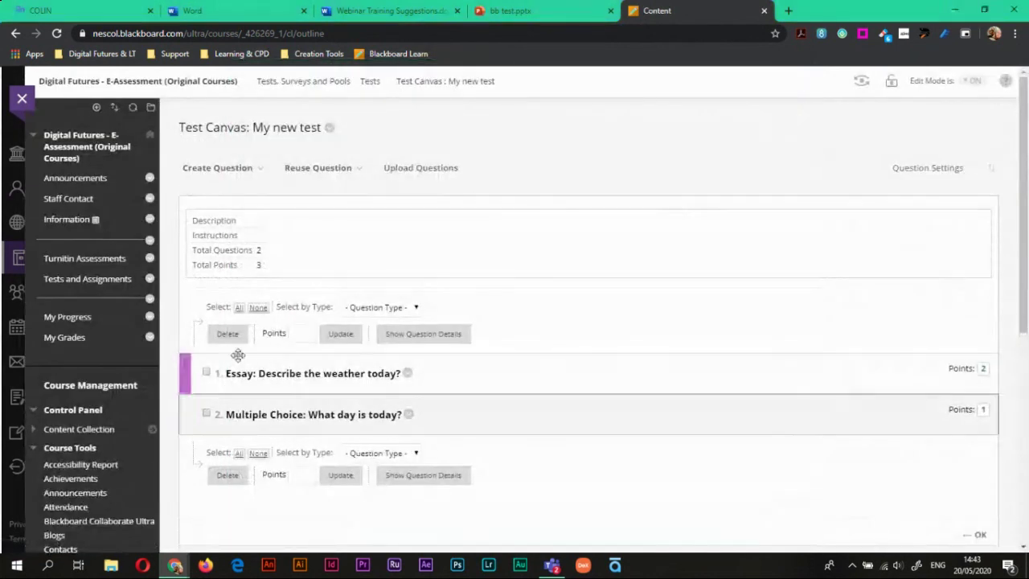
Show the question types available for creating another question in "My new test".
left_click(217, 167)
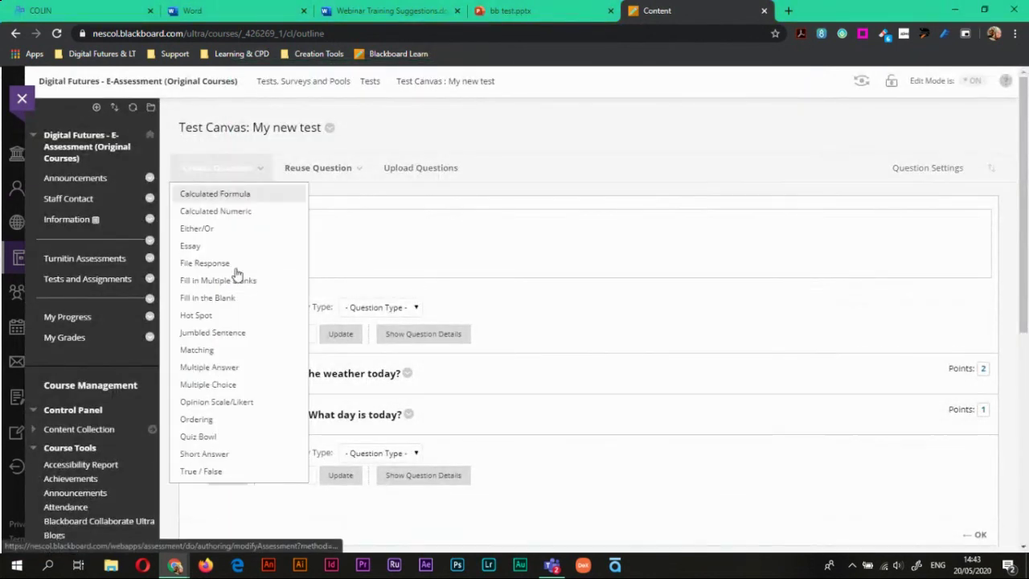